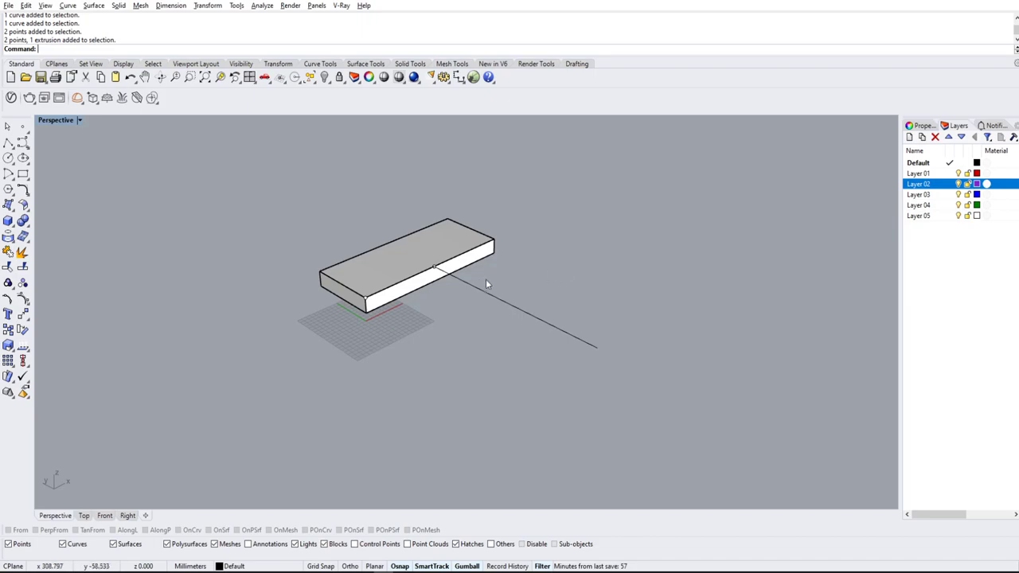
# Delete the loose line and the two point objects at its start and at the box's front corner
pyautogui.moveTo(486, 333); pyautogui.dragTo(501, 352, button='right')
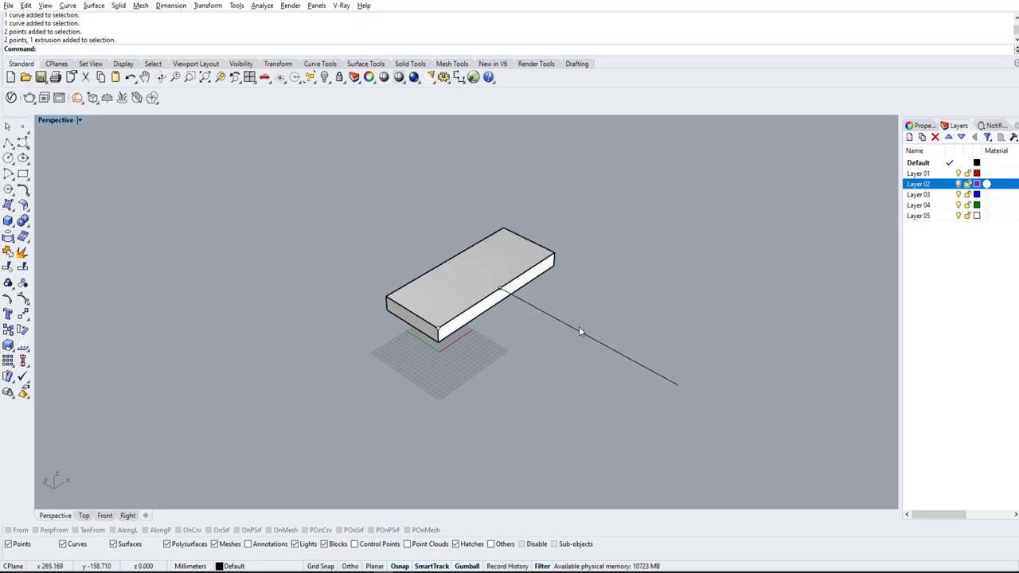
pyautogui.click(556, 318)
pyautogui.press('Delete')
pyautogui.click(500, 289)
pyautogui.press('Delete')
pyautogui.click(439, 329)
pyautogui.press('Delete')
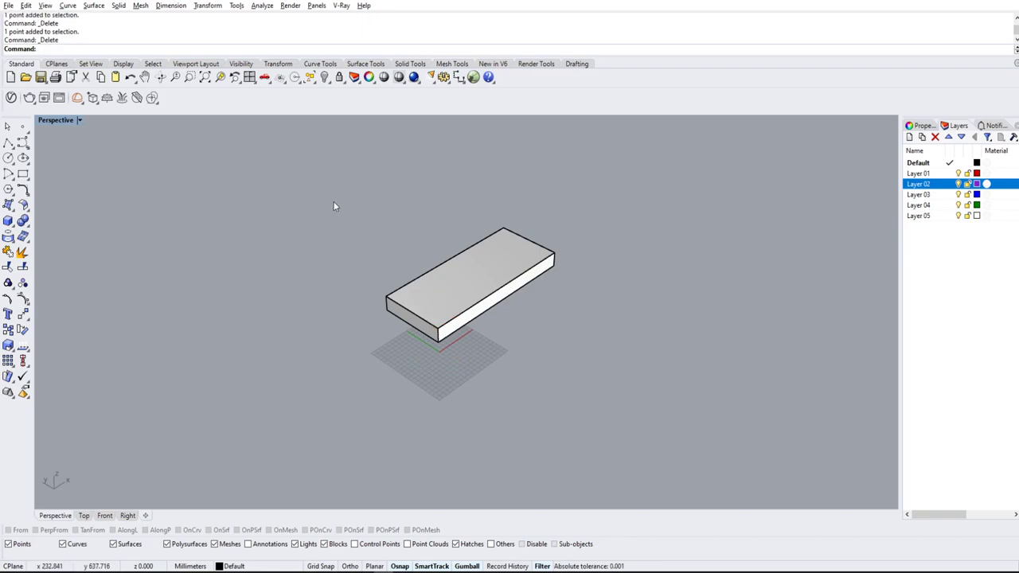
pyautogui.moveTo(313, 185); pyautogui.dragTo(696, 422)
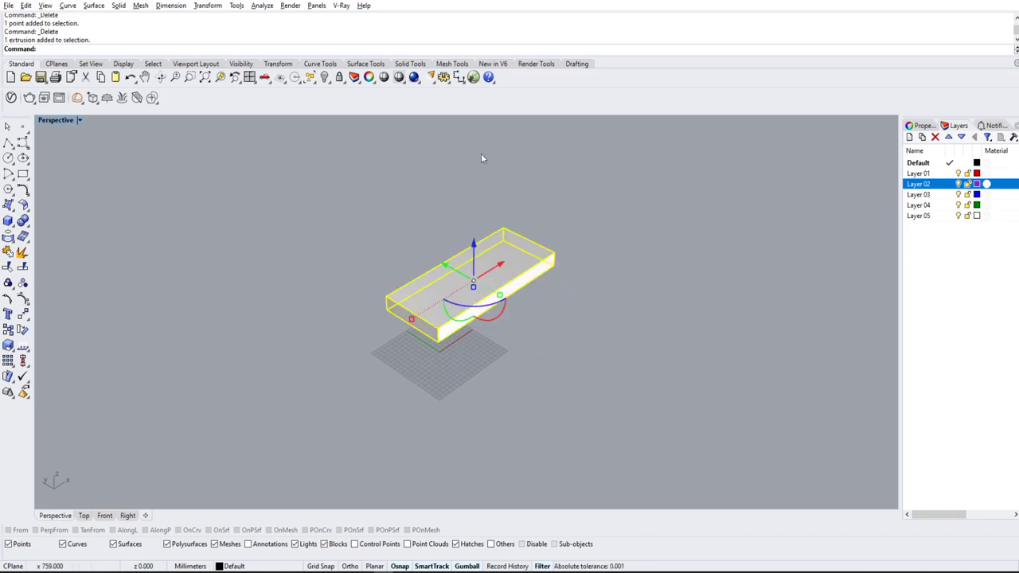
pyautogui.click(602, 224)
pyautogui.click(518, 261)
pyautogui.click(587, 199)
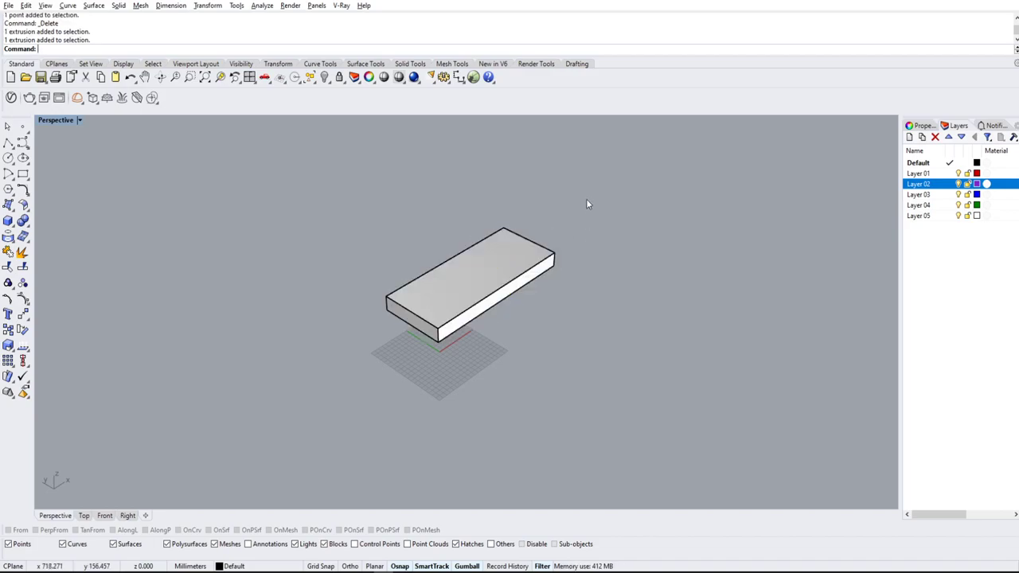
pyautogui.click(519, 275)
pyautogui.click(660, 261)
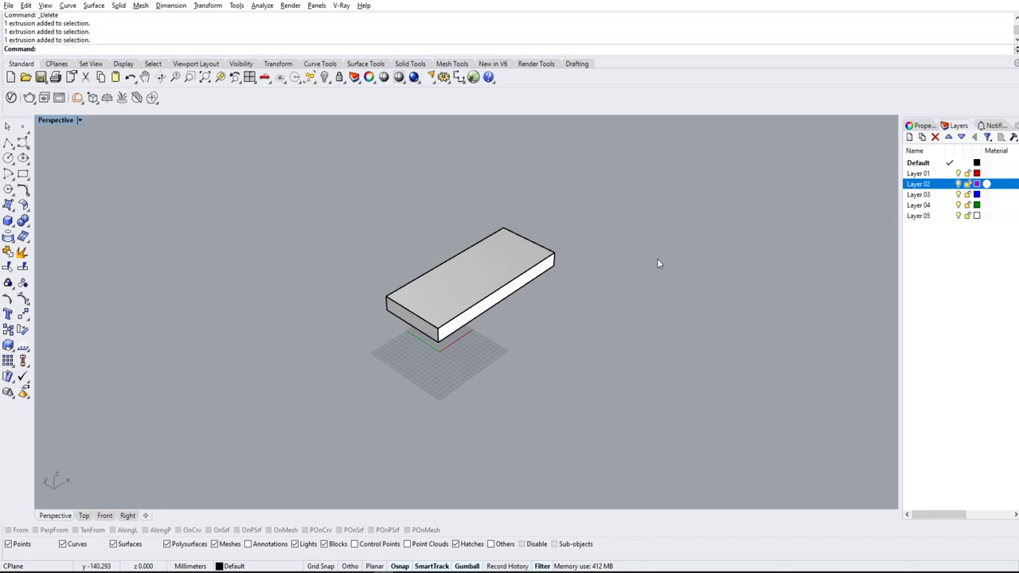
pyautogui.moveTo(657, 258); pyautogui.dragTo(630, 261, button='right')
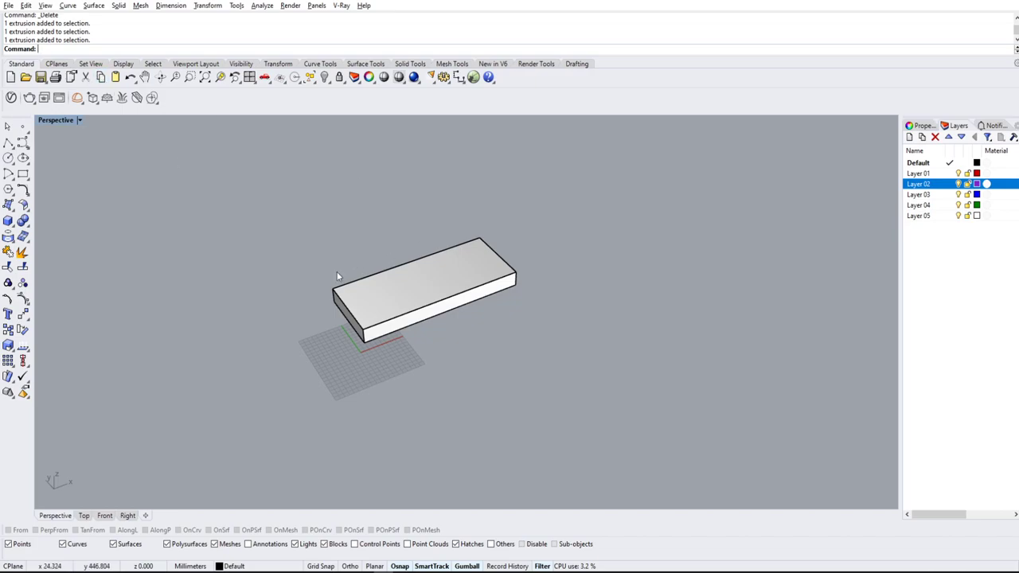
pyautogui.click(424, 297)
pyautogui.click(718, 235)
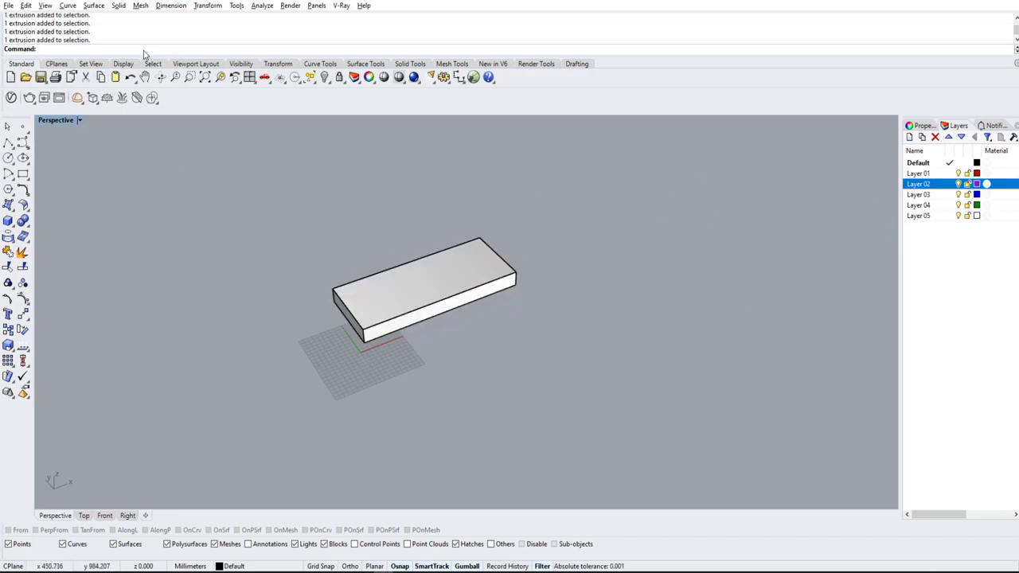
# Move the box about 540 mm along the X axis, using its front lower corner as the base point
pyautogui.press('Return')
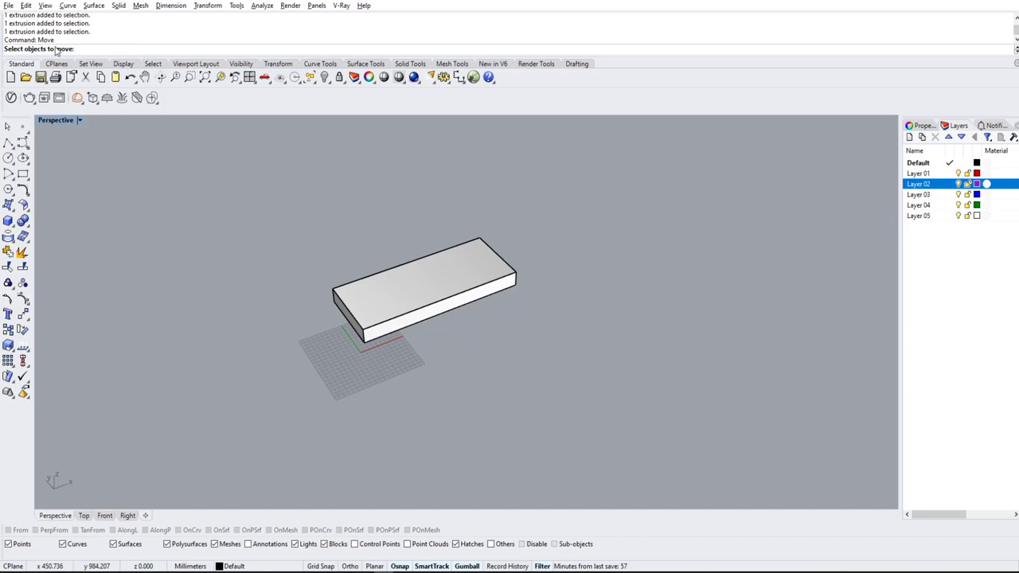
pyautogui.click(472, 276)
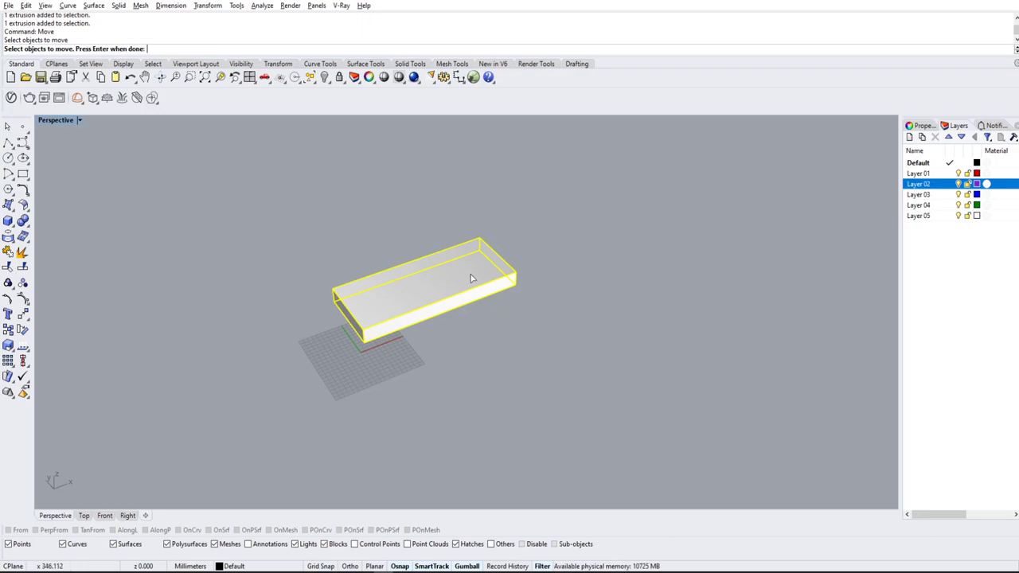
pyautogui.press('Return')
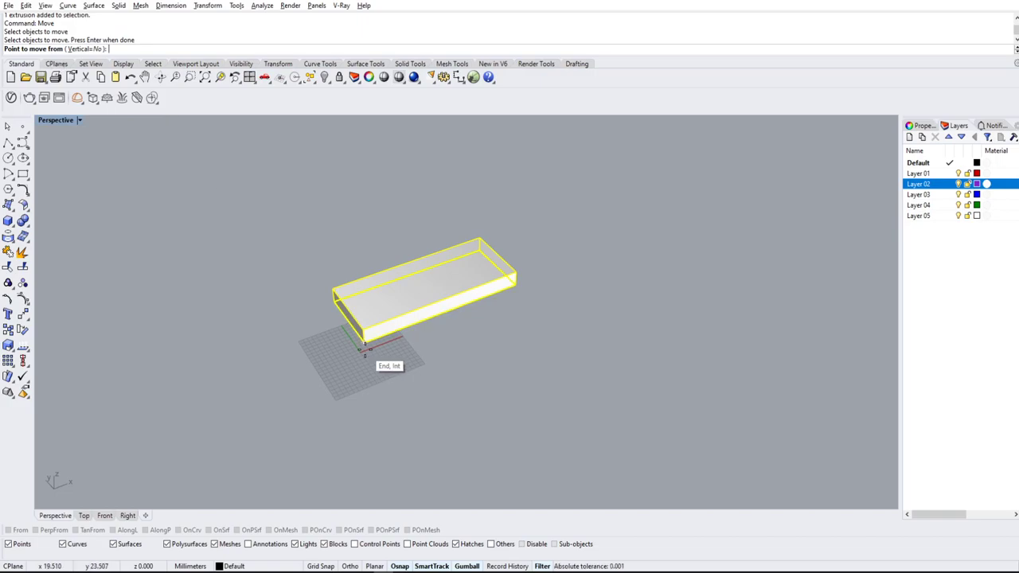
pyautogui.click(364, 348)
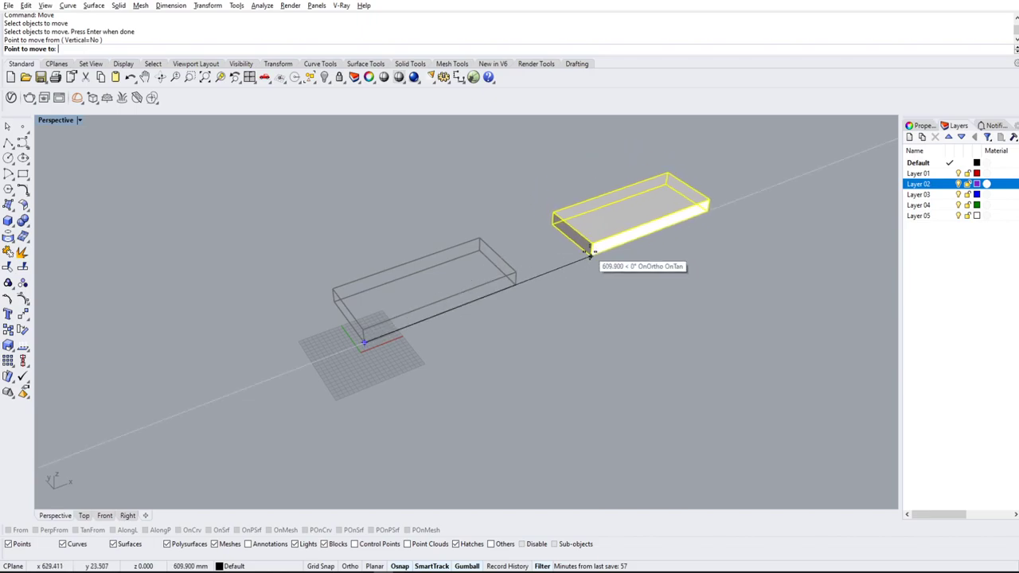
pyautogui.click(568, 263)
# Move the box about 389 mm diagonally toward the front, using its front lower corner as the base point
pyautogui.click(652, 237)
pyautogui.click(743, 275)
pyautogui.press('Return')
pyautogui.click(576, 258)
pyautogui.press('Return')
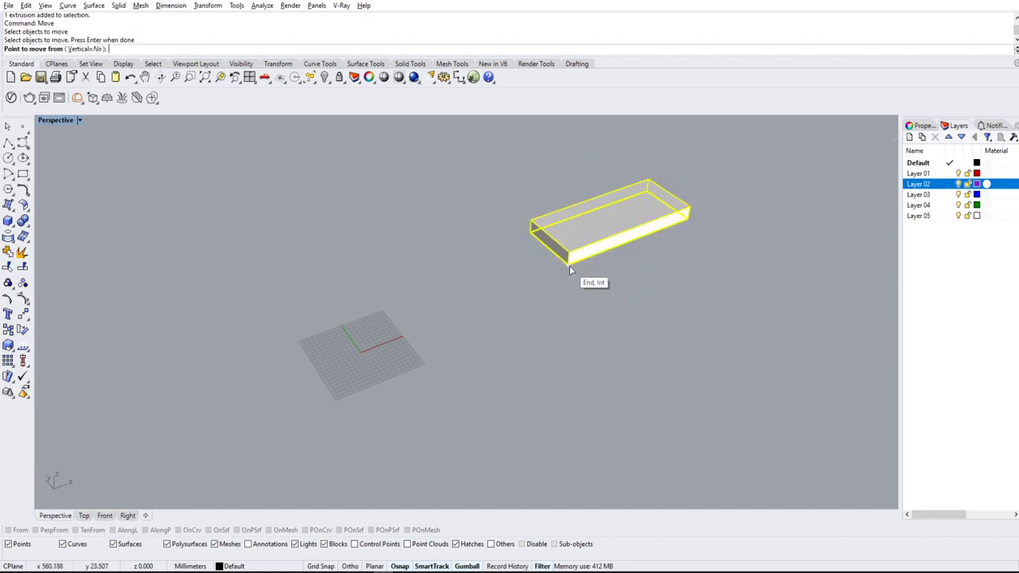
pyautogui.click(568, 264)
pyautogui.click(483, 363)
# Move the box from its front lower corner to the upper corner at the opposite end of its long front side
pyautogui.press('Return')
pyautogui.click(498, 341)
pyautogui.press('Return')
pyautogui.click(481, 358)
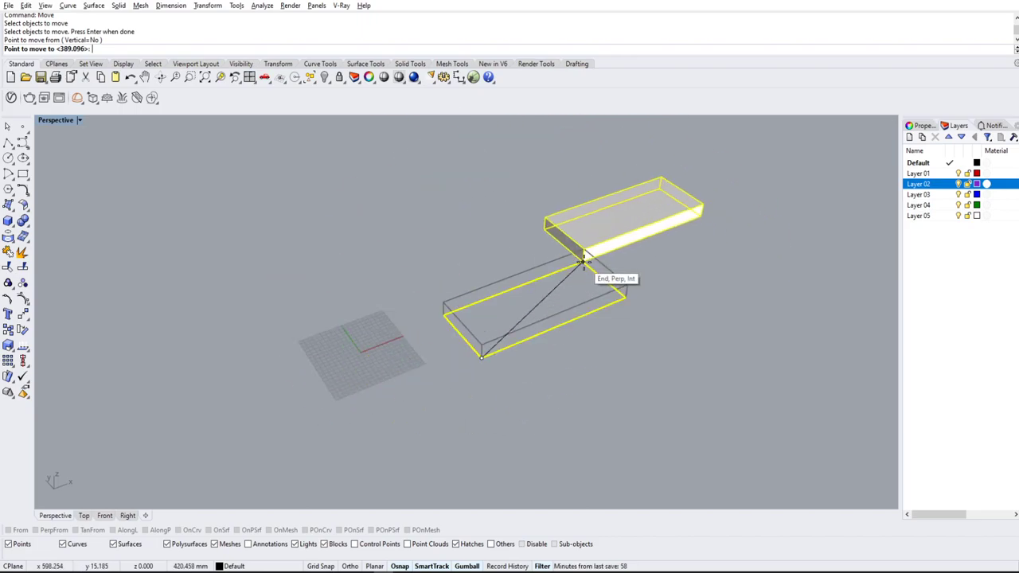
pyautogui.click(627, 283)
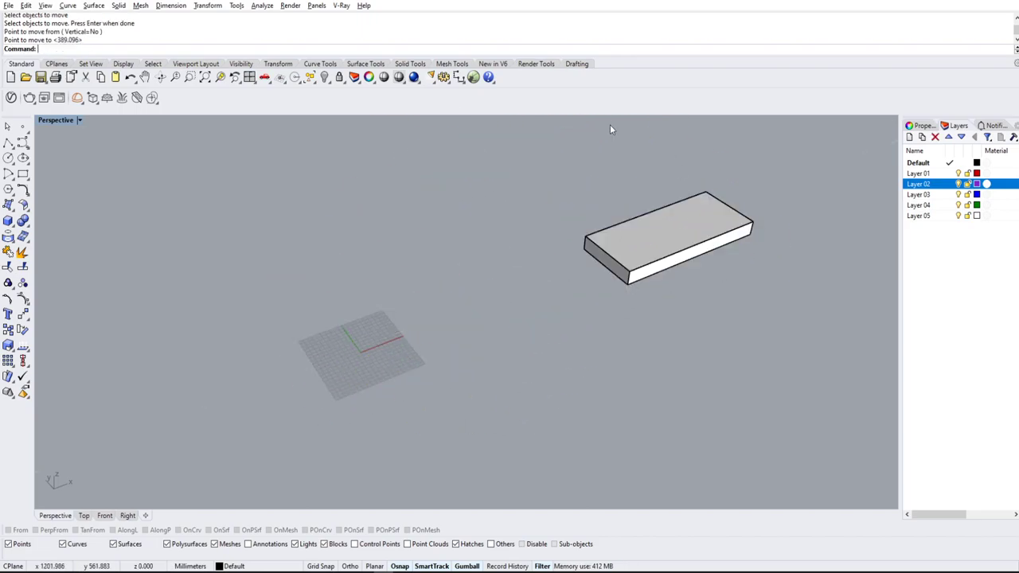
pyautogui.scroll(-6, 595, 244)
pyautogui.keyDown('shift'); pyautogui.moveTo(639, 246); pyautogui.dragTo(494, 301, button='right'); pyautogui.keyUp('shift')
pyautogui.scroll(8, 491, 300)
pyautogui.click(488, 297)
pyautogui.click(527, 199)
pyautogui.moveTo(604, 244); pyautogui.dragTo(617, 286, button='right')
pyautogui.click(513, 238)
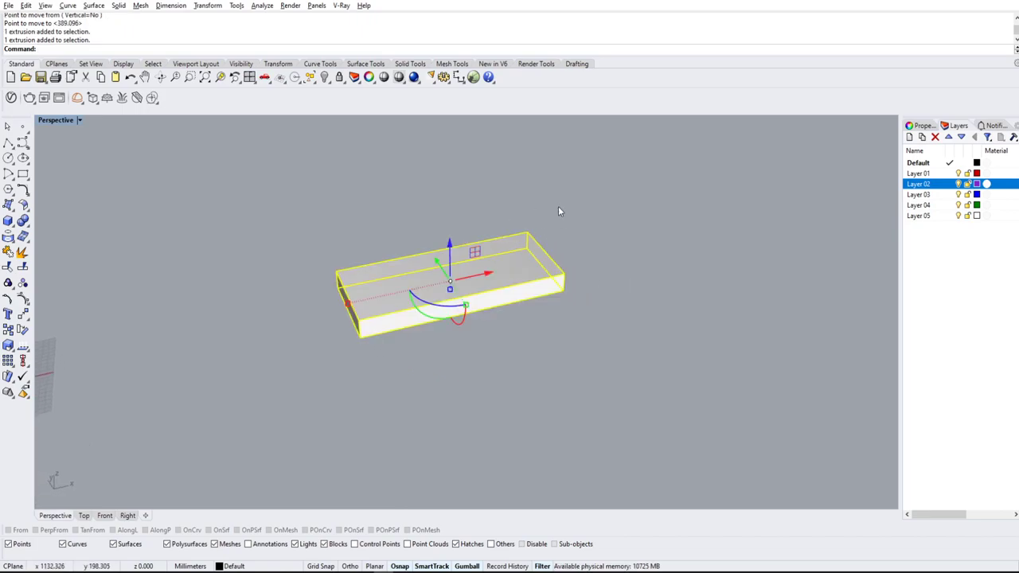
pyautogui.click(558, 207)
pyautogui.click(546, 257)
pyautogui.click(477, 209)
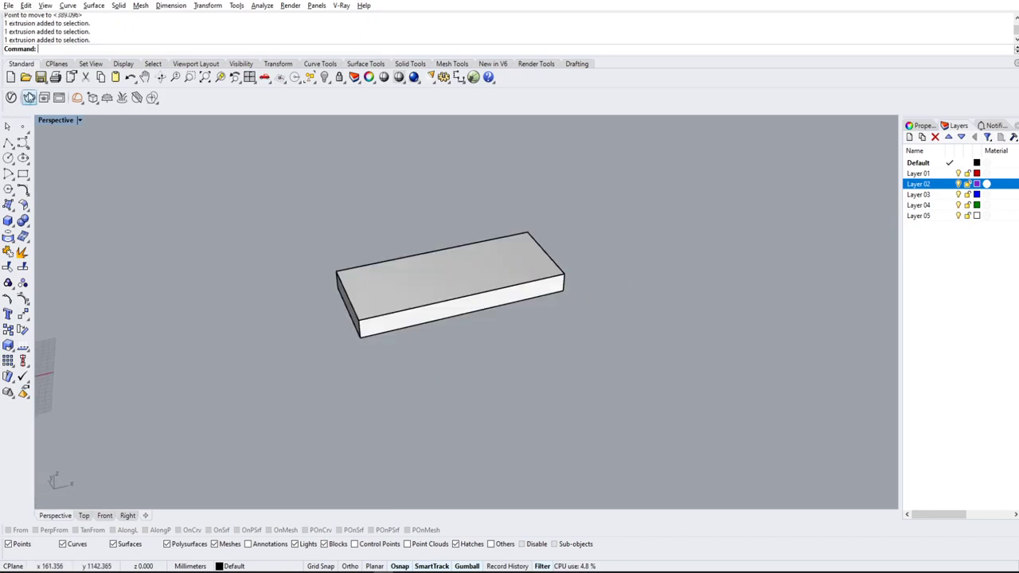
# Rotate the box 30 degrees about its front lower corner, using the adjacent lower corner of the short side as first reference
pyautogui.write('ro')
pyautogui.press('Return')
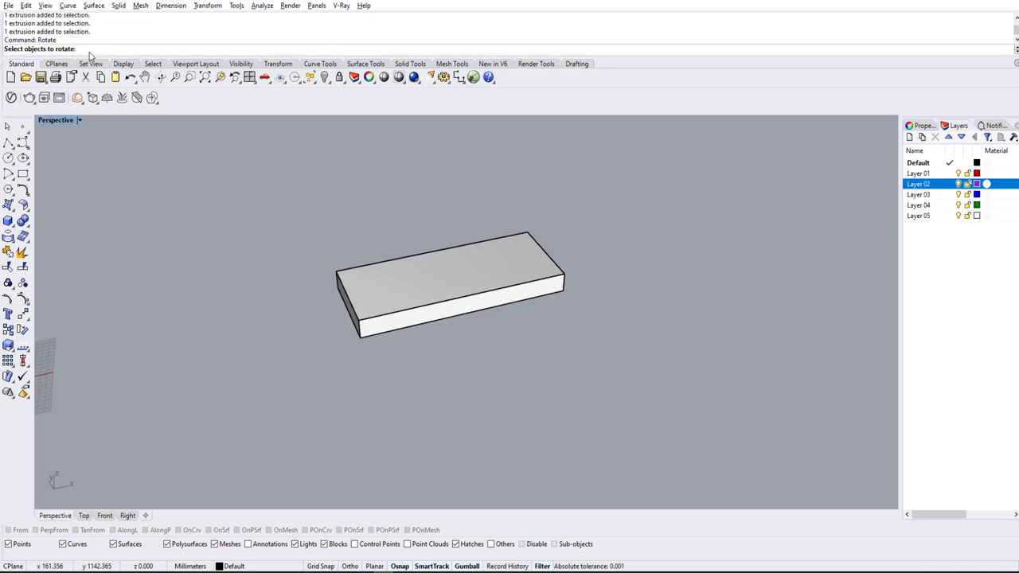
pyautogui.click(450, 270)
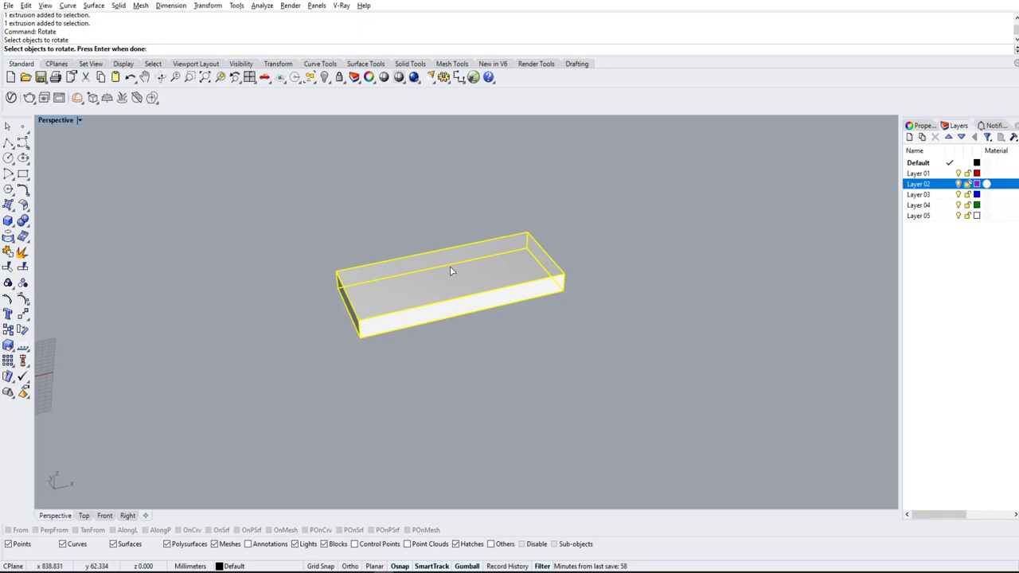
pyautogui.press('Return')
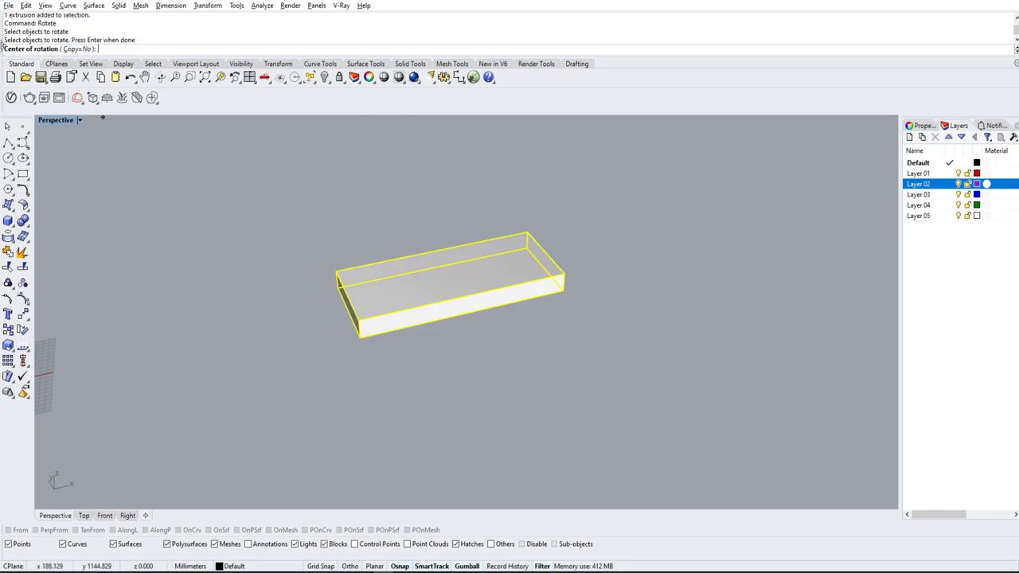
pyautogui.click(360, 338)
pyautogui.moveTo(380, 366); pyautogui.dragTo(426, 362, button='right')
pyautogui.click(405, 307)
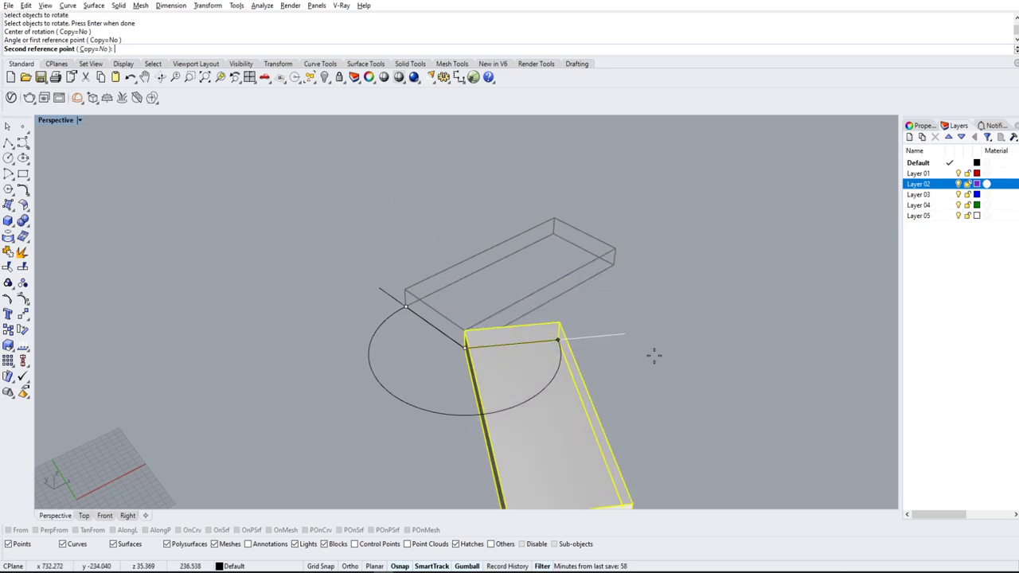
pyautogui.write('30')
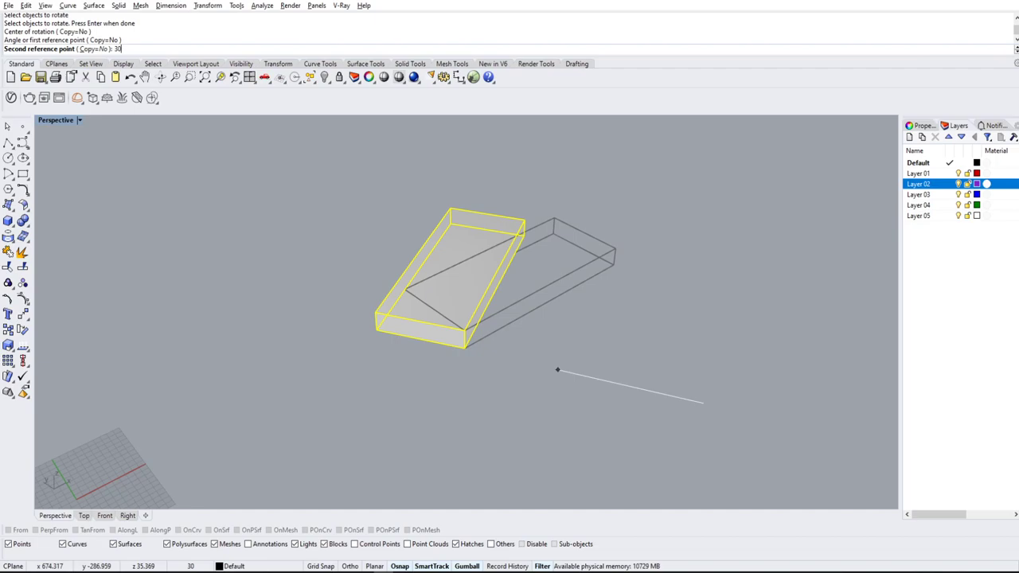
pyautogui.press('Return')
# Undo the rotation of the box
pyautogui.scroll(-3, 616, 371)
pyautogui.moveTo(617, 371); pyautogui.dragTo(620, 284, button='right')
pyautogui.scroll(3, 595, 313)
pyautogui.click(595, 313)
pyautogui.click(676, 319)
pyautogui.moveTo(694, 319); pyautogui.dragTo(658, 325, button='right')
pyautogui.scroll(-4, 621, 329)
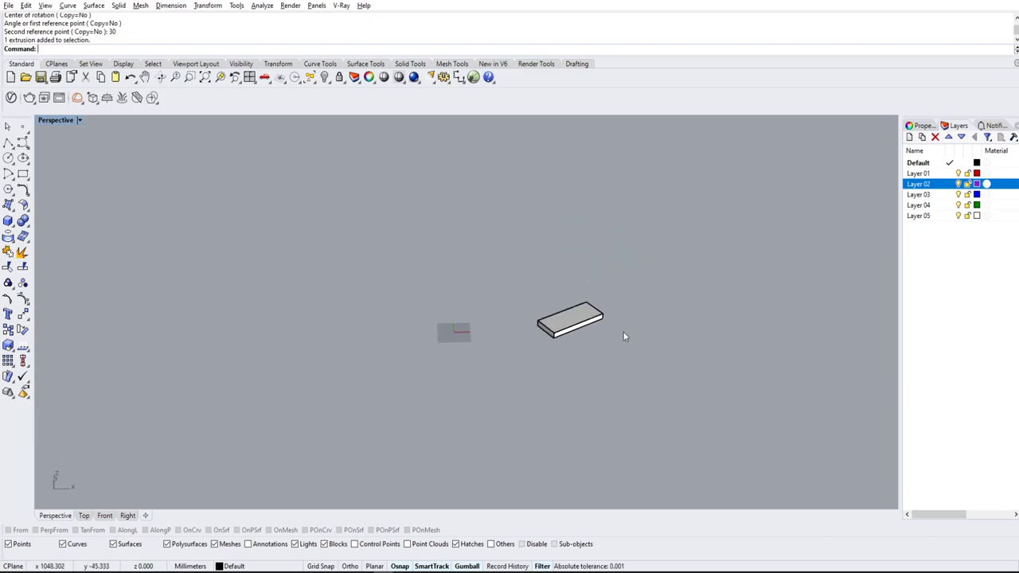
pyautogui.hotkey('ctrl', 'z')
pyautogui.click(660, 336)
pyautogui.moveTo(660, 336); pyautogui.dragTo(620, 314, button='right')
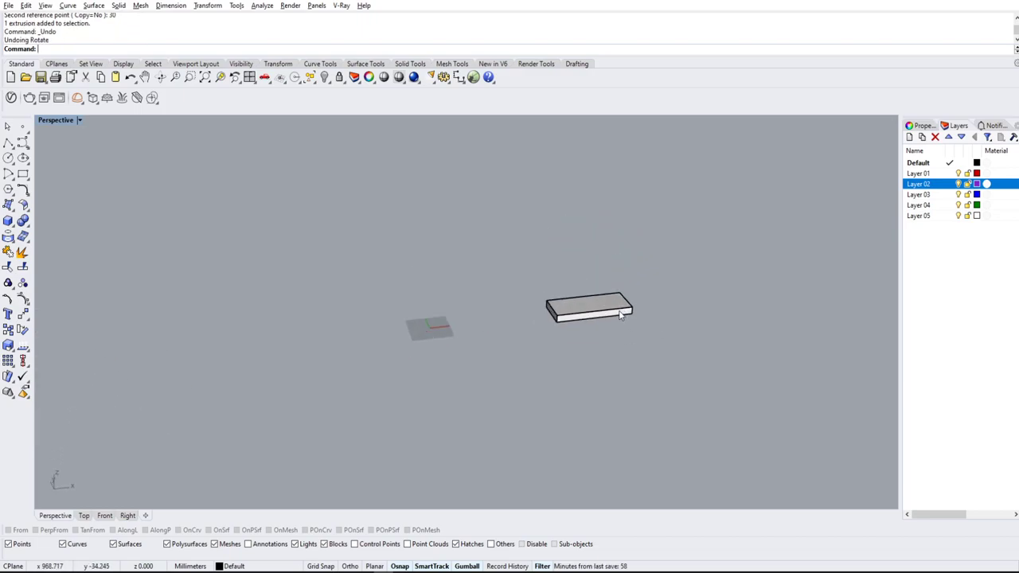
# Move the box 30 mm along the X axis from its front lower corner
pyautogui.scroll(4, 620, 314)
pyautogui.write('m')
pyautogui.press('Return')
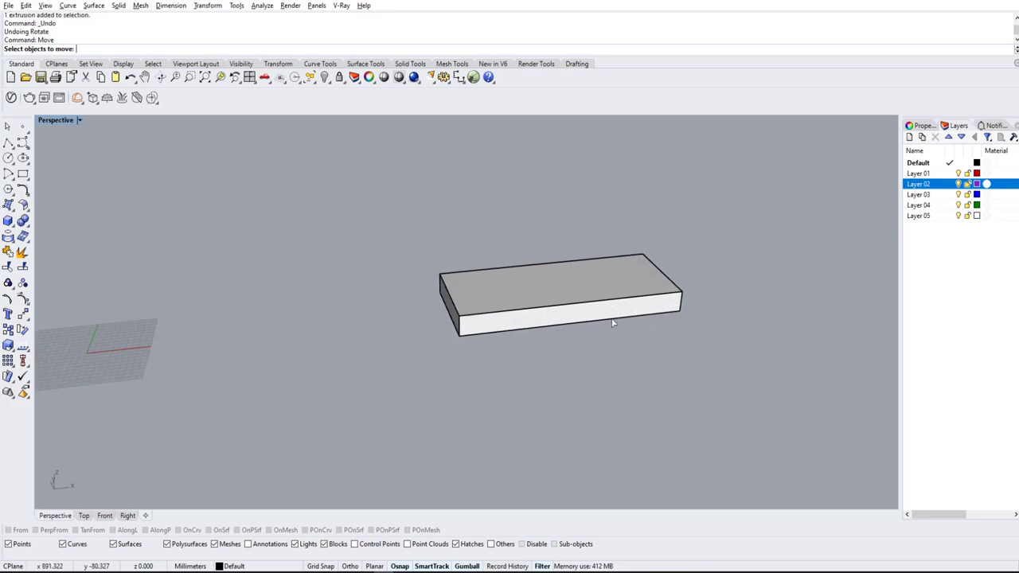
pyautogui.click(587, 310)
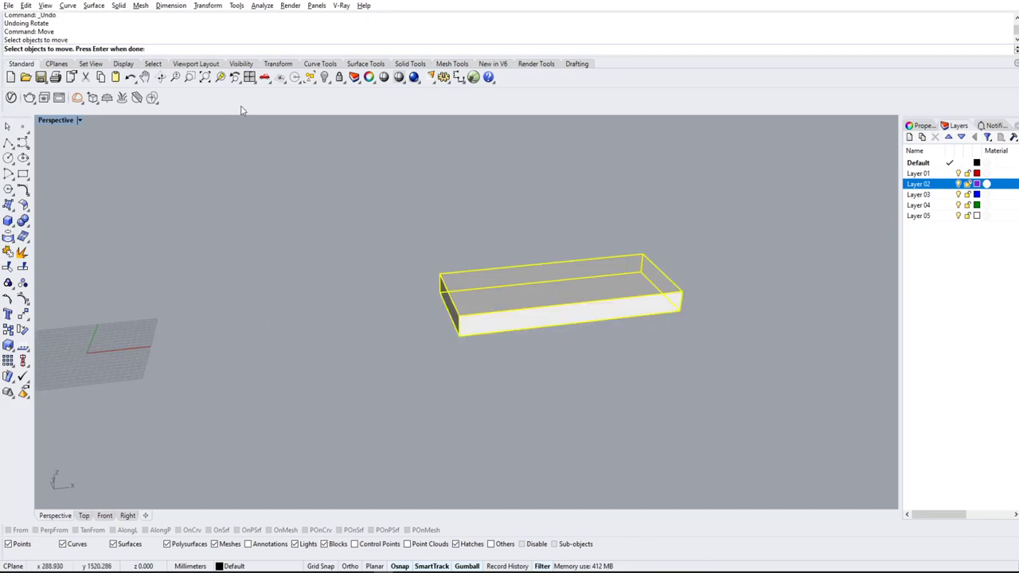
pyautogui.press('Return')
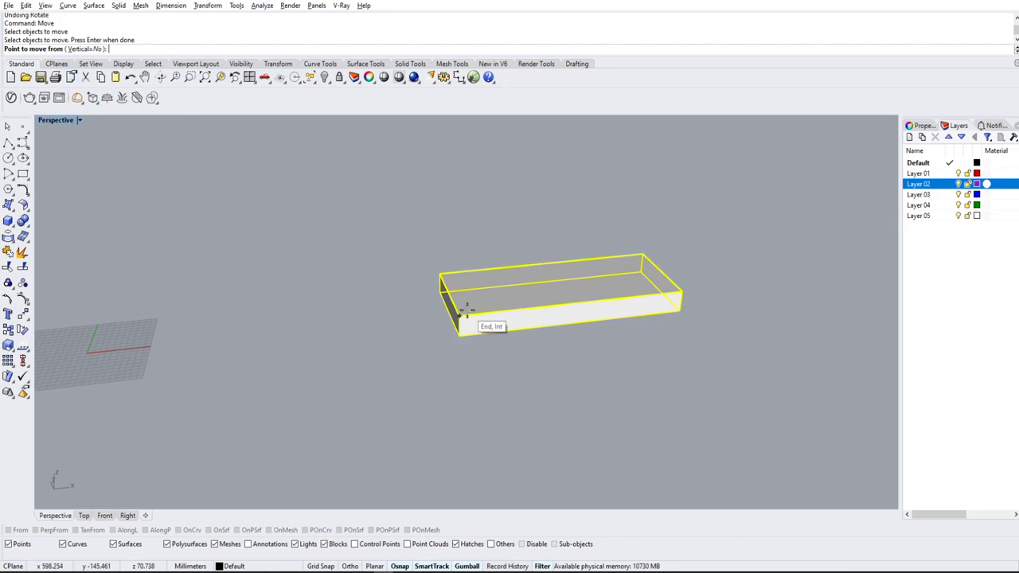
pyautogui.click(459, 335)
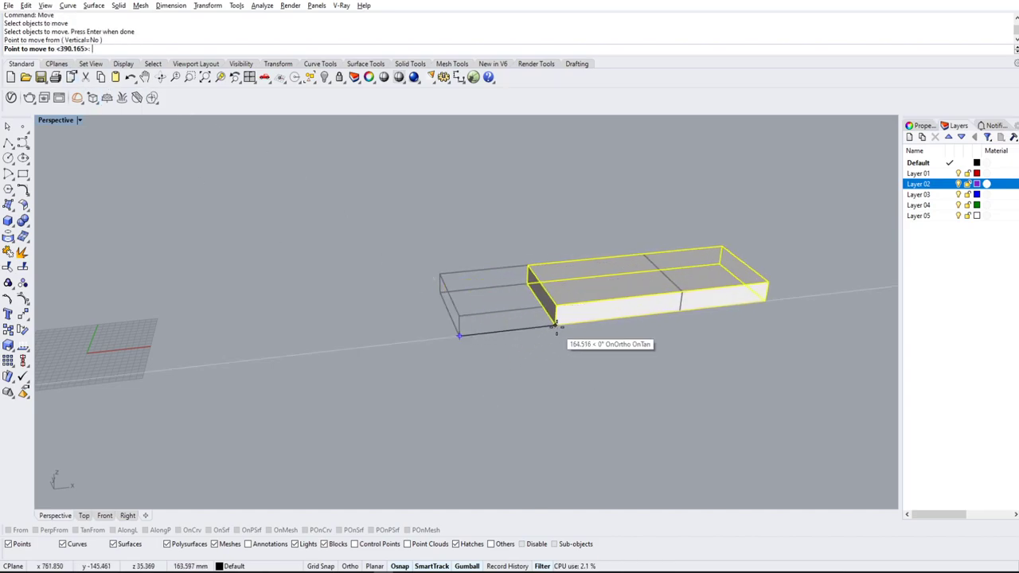
pyautogui.moveTo(551, 330); pyautogui.dragTo(579, 344, button='right')
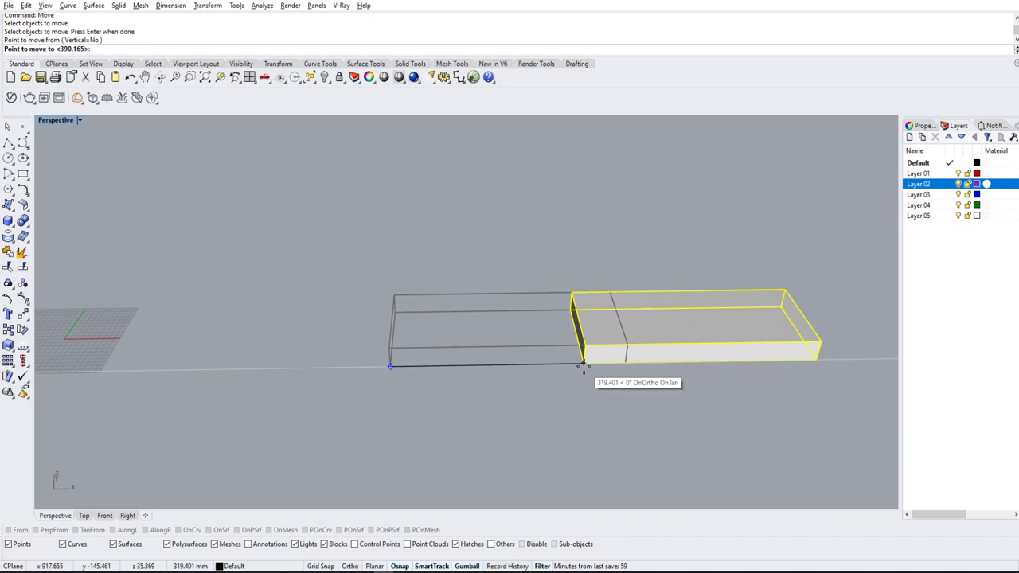
pyautogui.write('30')
pyautogui.press('Return')
pyautogui.click(584, 365)
pyautogui.moveTo(535, 190); pyautogui.dragTo(336, 215, button='right')
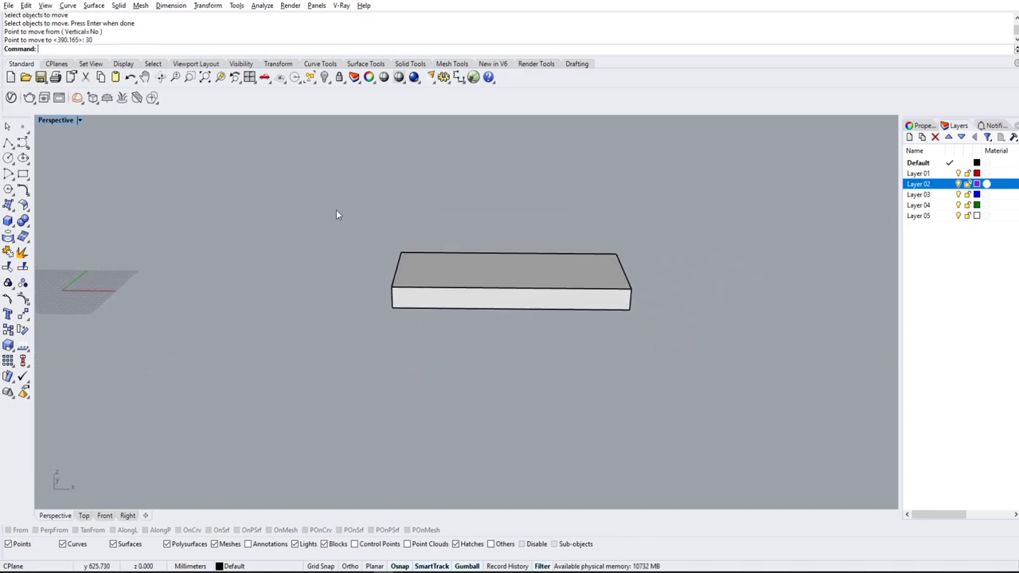
pyautogui.scroll(-9, 693, 290)
pyautogui.keyDown('shift'); pyautogui.moveTo(693, 291); pyautogui.dragTo(626, 297, button='right'); pyautogui.keyUp('shift')
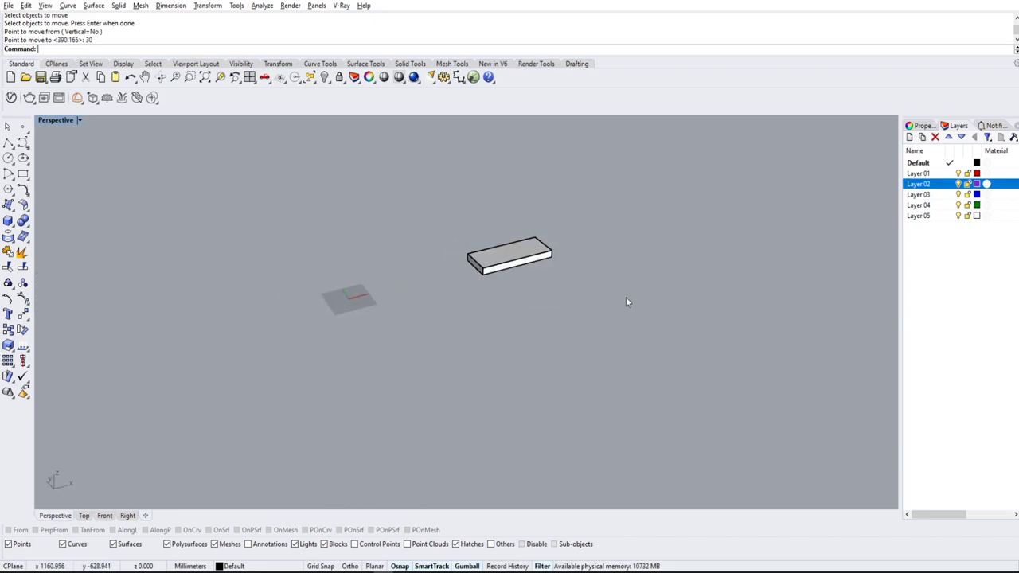
pyautogui.scroll(5, 494, 269)
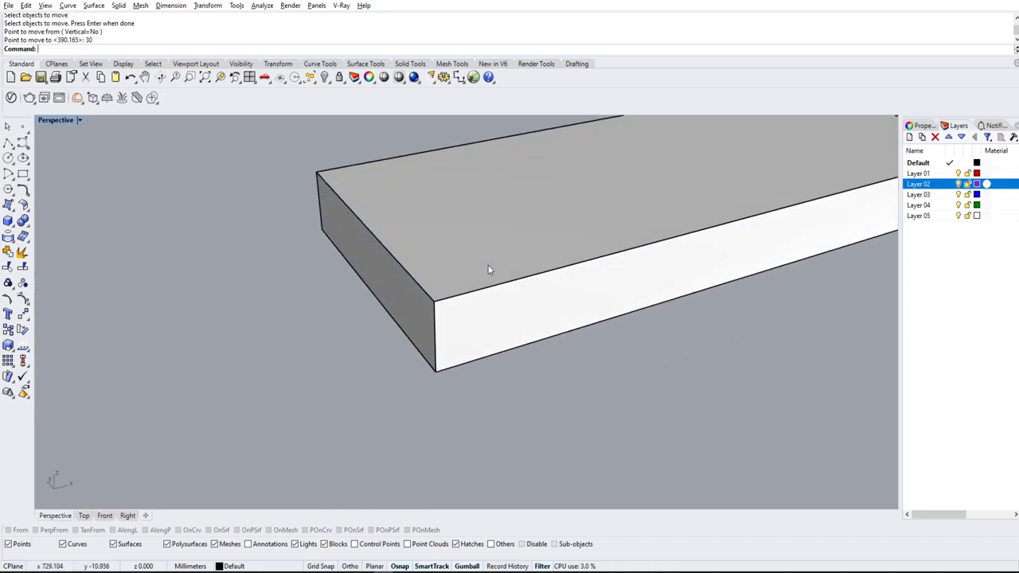
pyautogui.scroll(-3, 658, 250)
pyautogui.keyDown('shift'); pyautogui.moveTo(657, 250); pyautogui.dragTo(581, 307, button='right'); pyautogui.keyUp('shift')
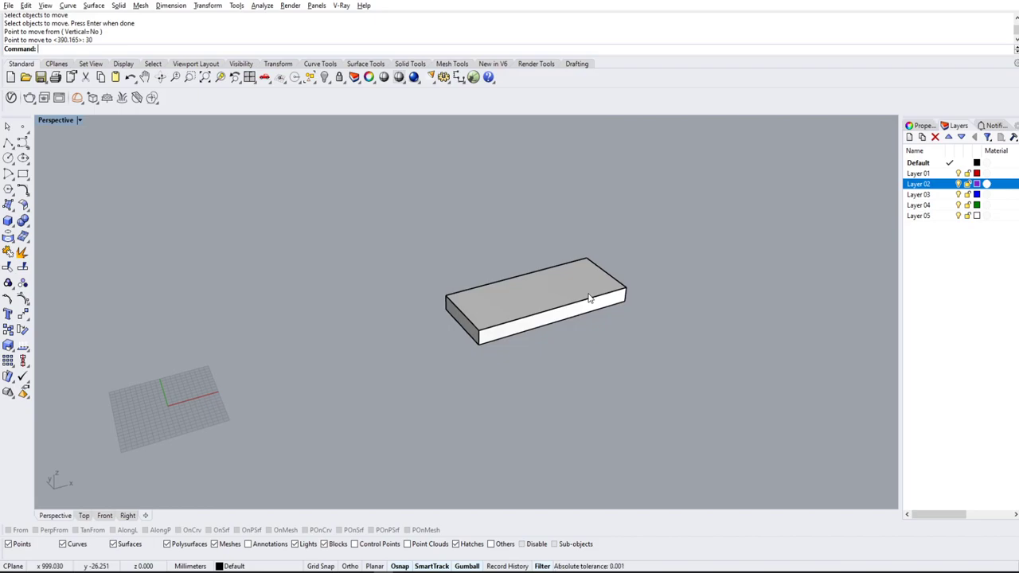
pyautogui.scroll(3, 486, 297)
pyautogui.scroll(-4, 486, 297)
pyautogui.scroll(1, 587, 303)
pyautogui.scroll(1, 521, 308)
pyautogui.scroll(-2, 521, 307)
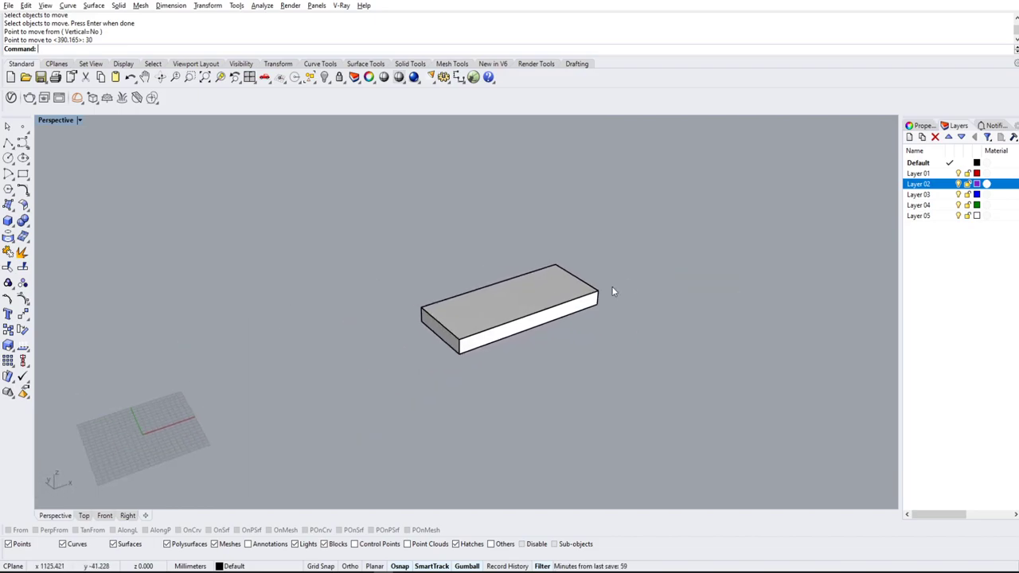
# Scale the box uniformly by a factor of 2 from its front lower corner
pyautogui.write('Scale1D')
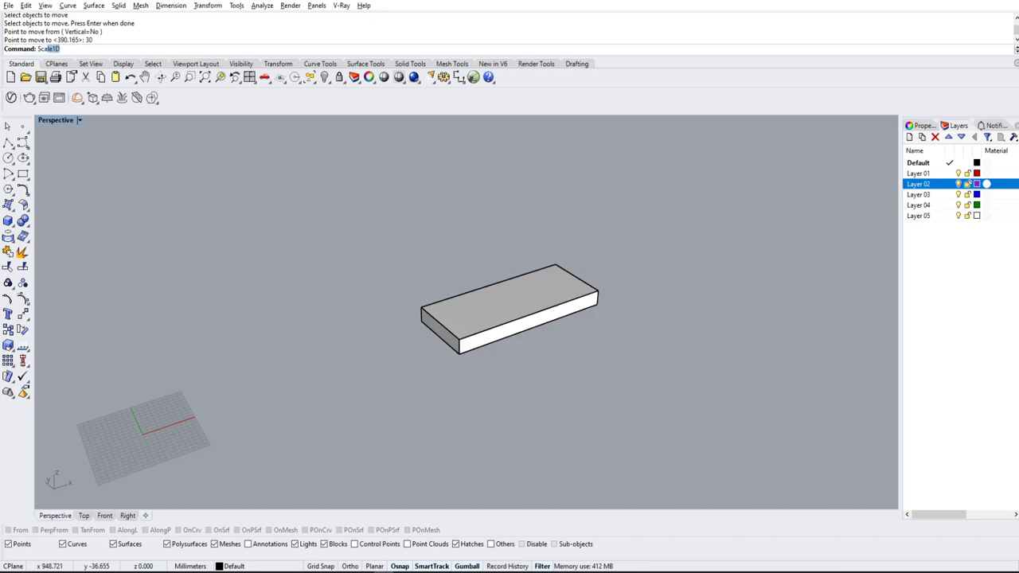
pyautogui.press('Return')
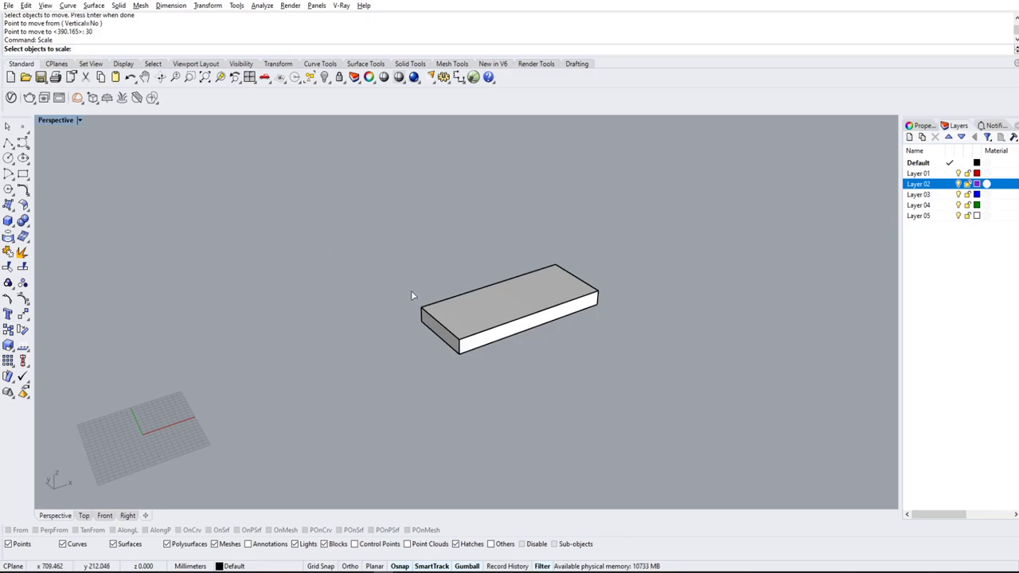
pyautogui.click(452, 318)
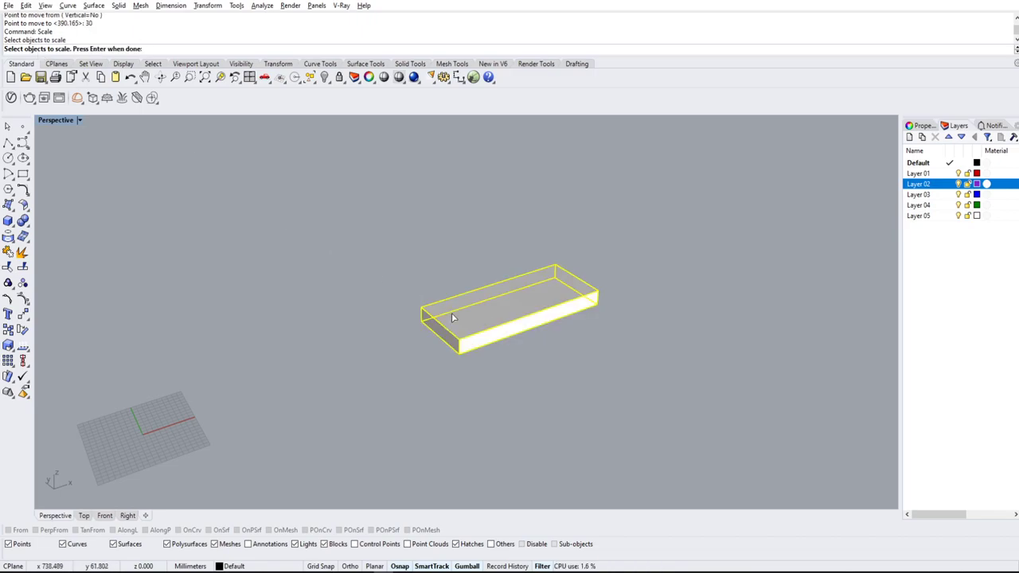
pyautogui.press('Return')
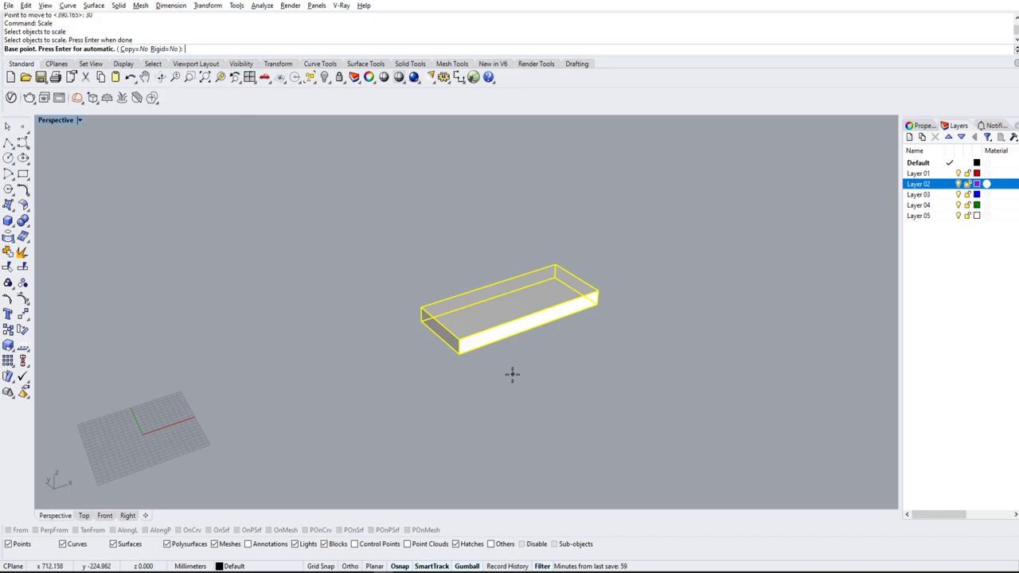
pyautogui.click(457, 355)
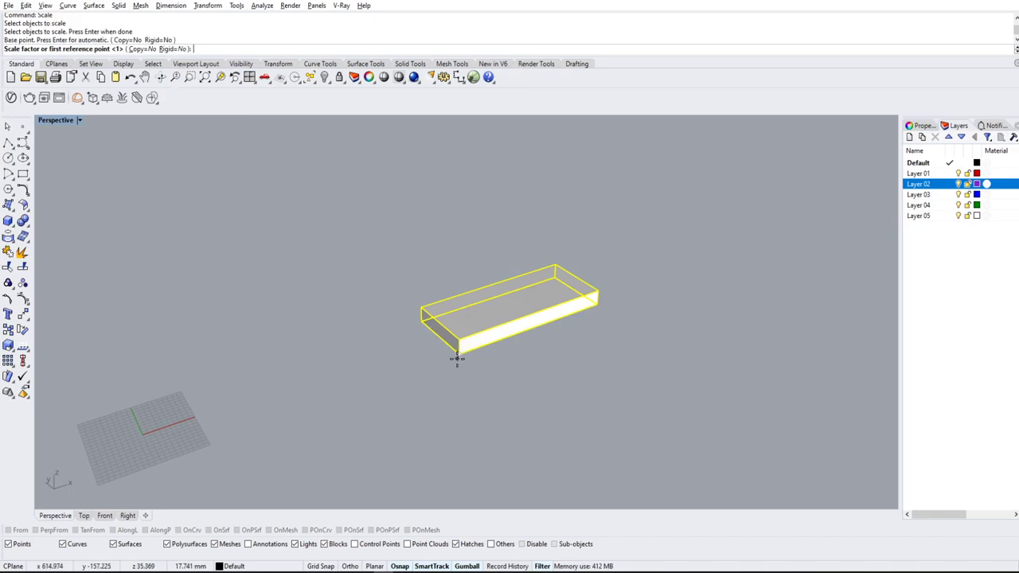
pyautogui.scroll(5, 477, 358)
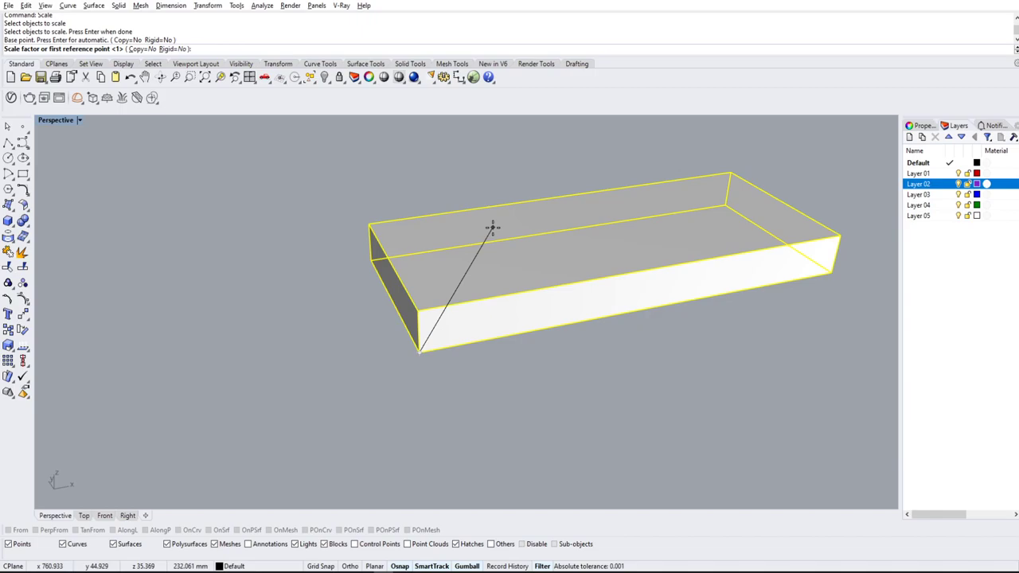
pyautogui.write('2')
pyautogui.press('Return')
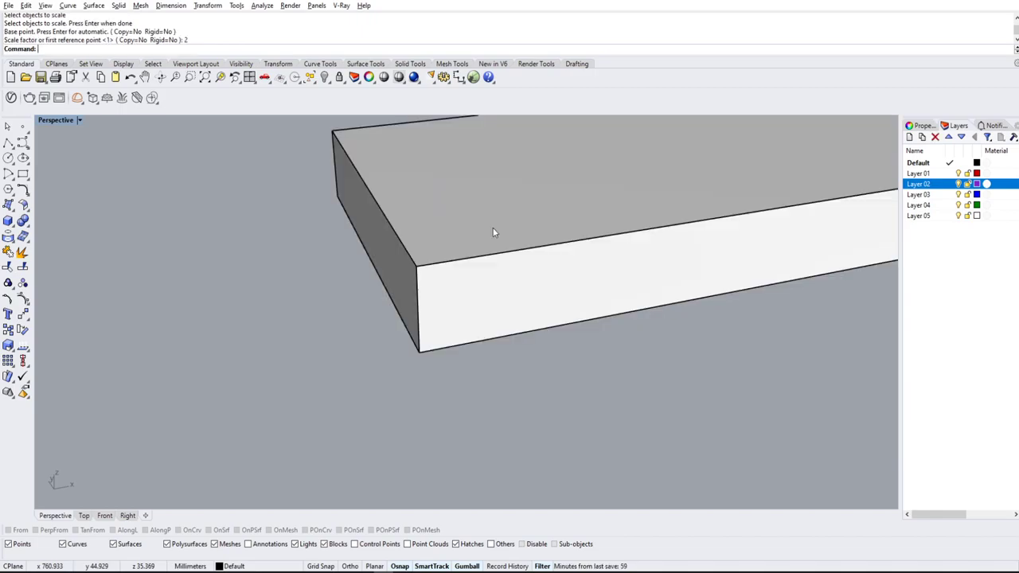
pyautogui.scroll(-5, 129, 326)
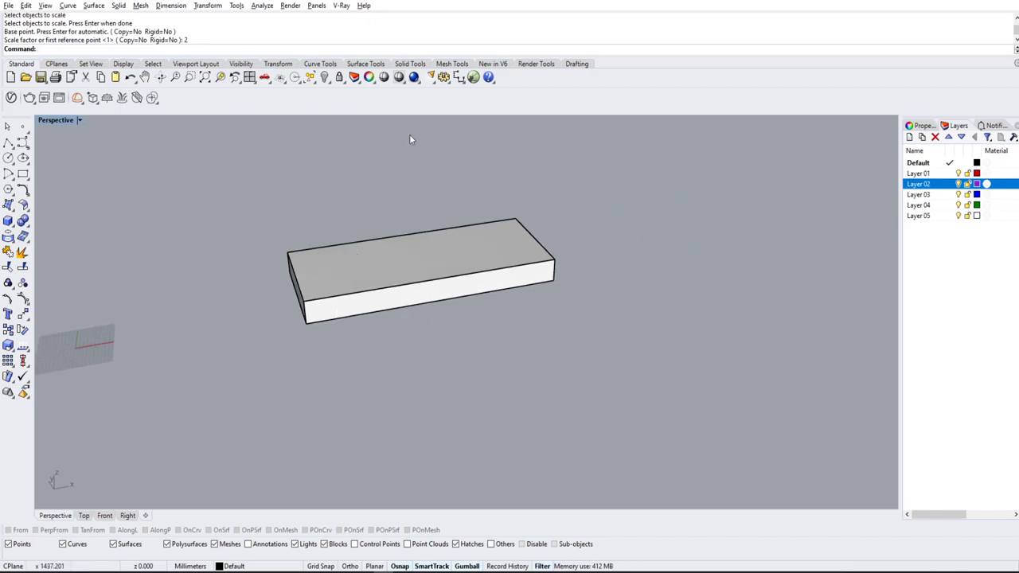
# Undo the scaling of the box
pyautogui.hotkey('ctrl', 'z')
pyautogui.click(378, 153)
pyautogui.keyDown('shift'); pyautogui.moveTo(363, 223); pyautogui.dragTo(395, 213, button='right'); pyautogui.keyUp('shift')
pyautogui.scroll(5, 354, 285)
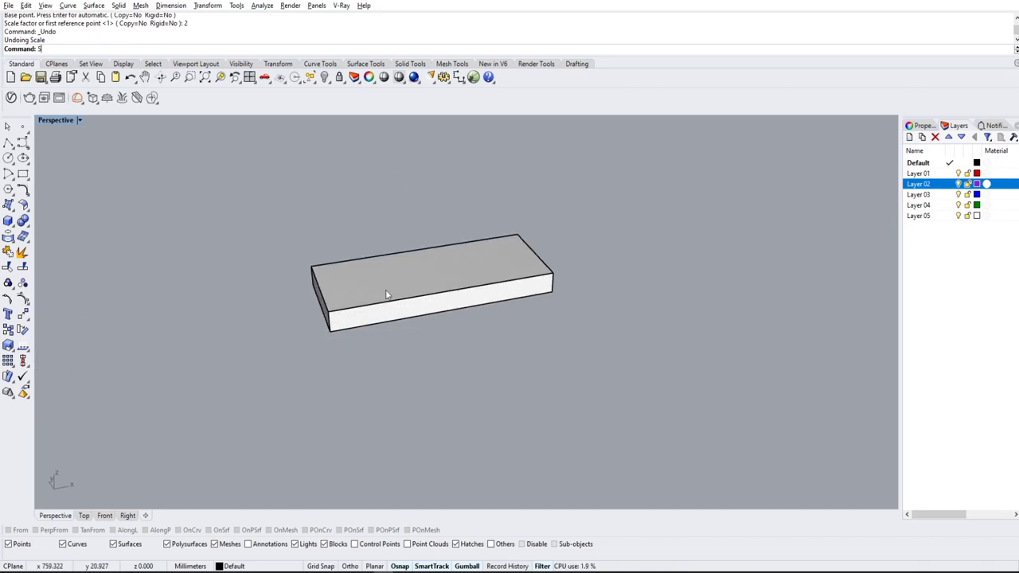
# Try to scale the box uniformly from its front lower corner, using the midpoint of the front vertical edge as first reference
pyautogui.press('Return')
pyautogui.click(420, 291)
pyautogui.press('Return')
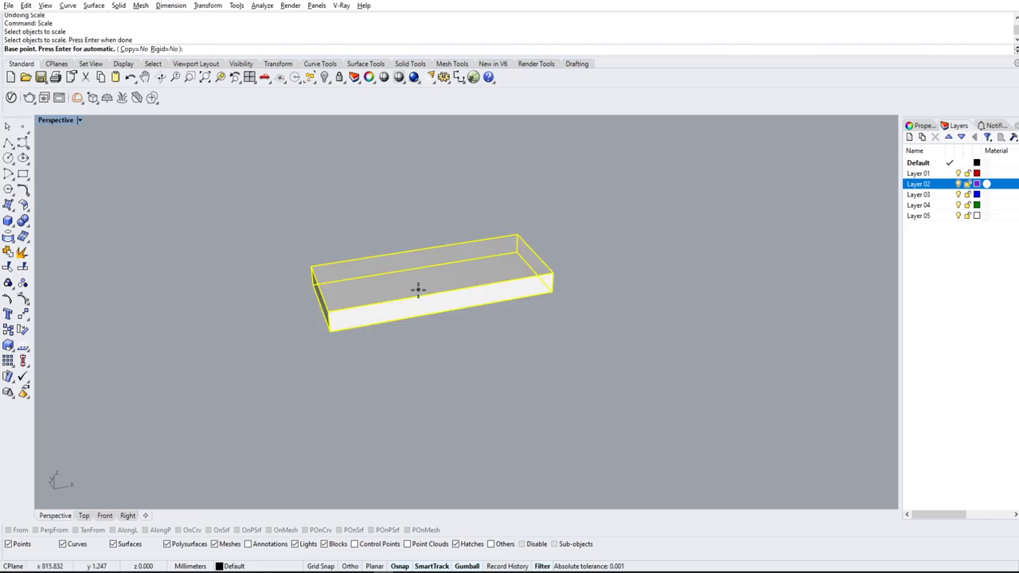
pyautogui.click(330, 336)
pyautogui.moveTo(371, 346); pyautogui.dragTo(343, 354, button='right')
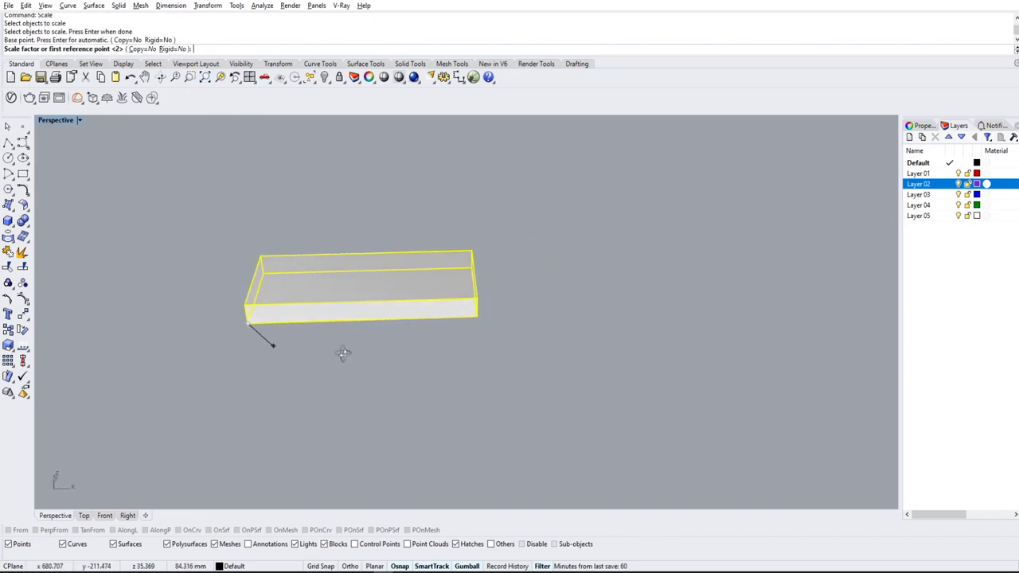
pyautogui.scroll(6, 258, 311)
pyautogui.moveTo(238, 394); pyautogui.dragTo(396, 374, button='right')
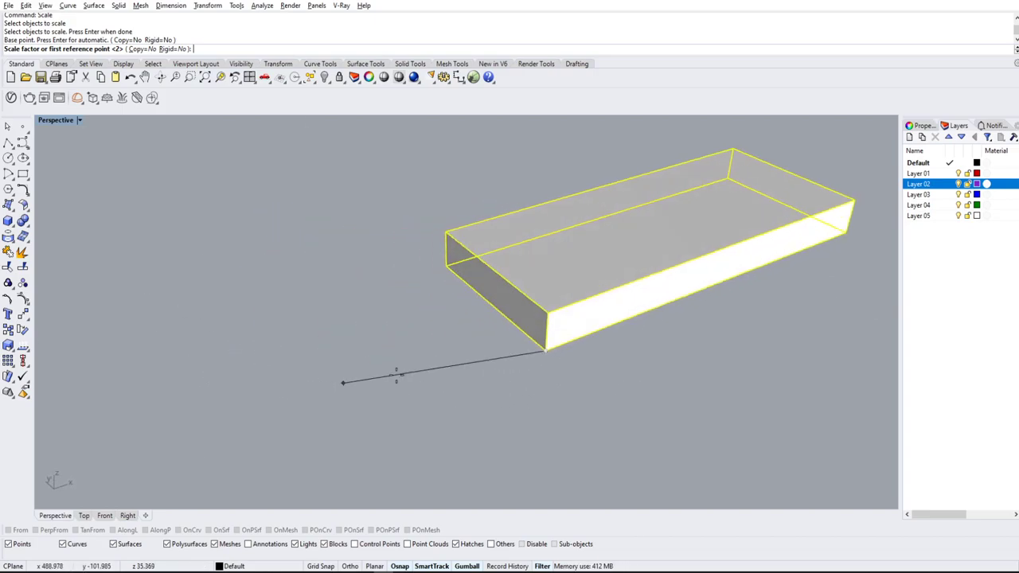
pyautogui.click(547, 331)
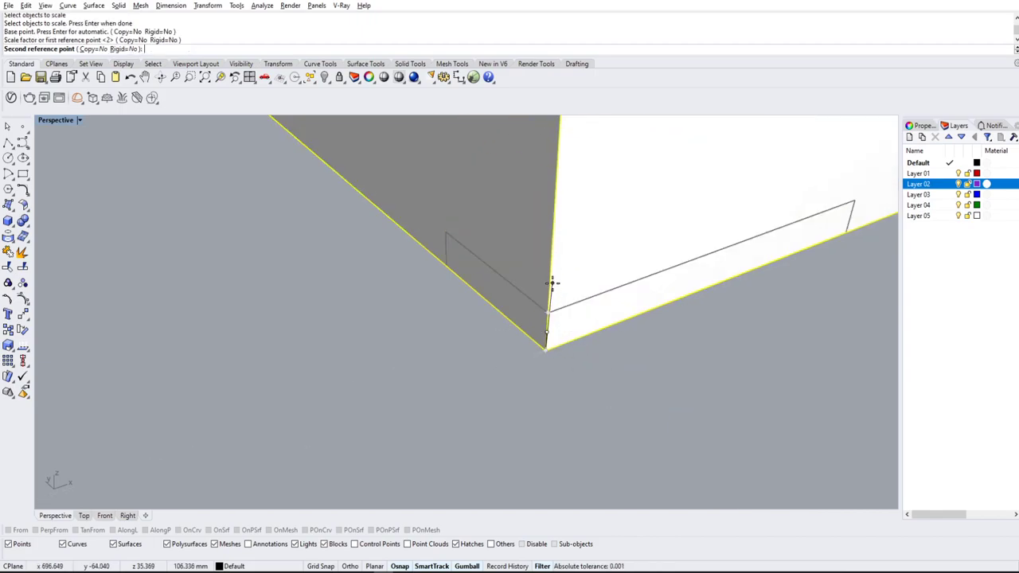
pyautogui.scroll(-5, 552, 282)
pyautogui.scroll(2, 549, 335)
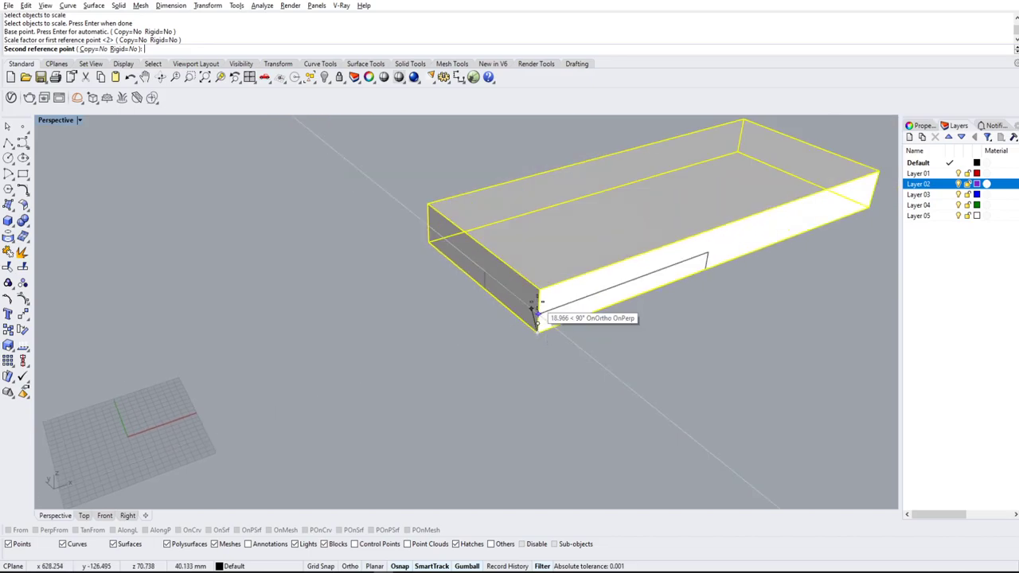
pyautogui.scroll(5, 535, 313)
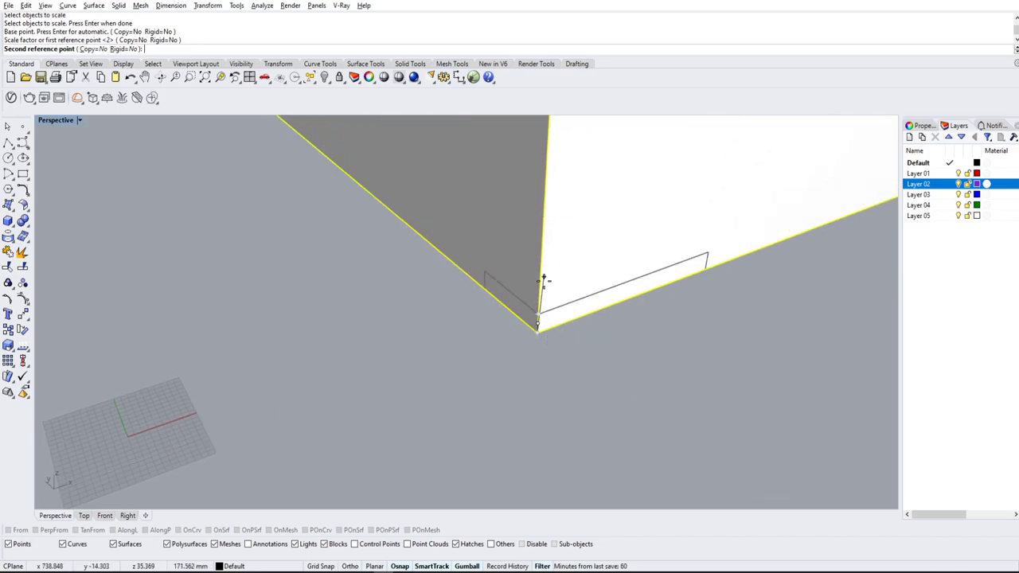
pyautogui.click(541, 288)
# Try to scale the box uniformly from its front lower corner, using the upper corner directly above as first reference
pyautogui.press('Return')
pyautogui.click(538, 336)
pyautogui.press('Return')
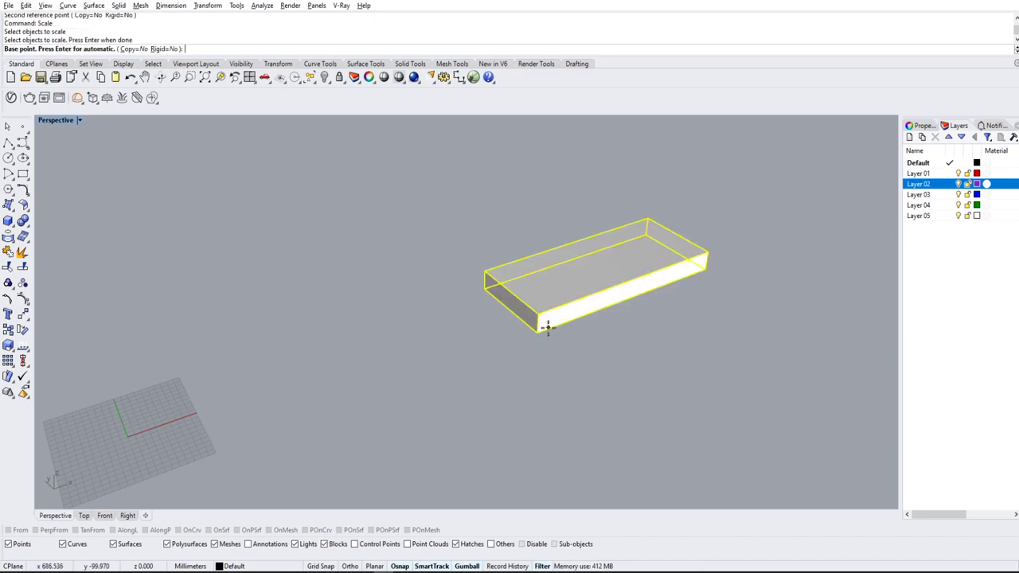
pyautogui.click(538, 333)
pyautogui.click(542, 313)
pyautogui.scroll(5, 542, 313)
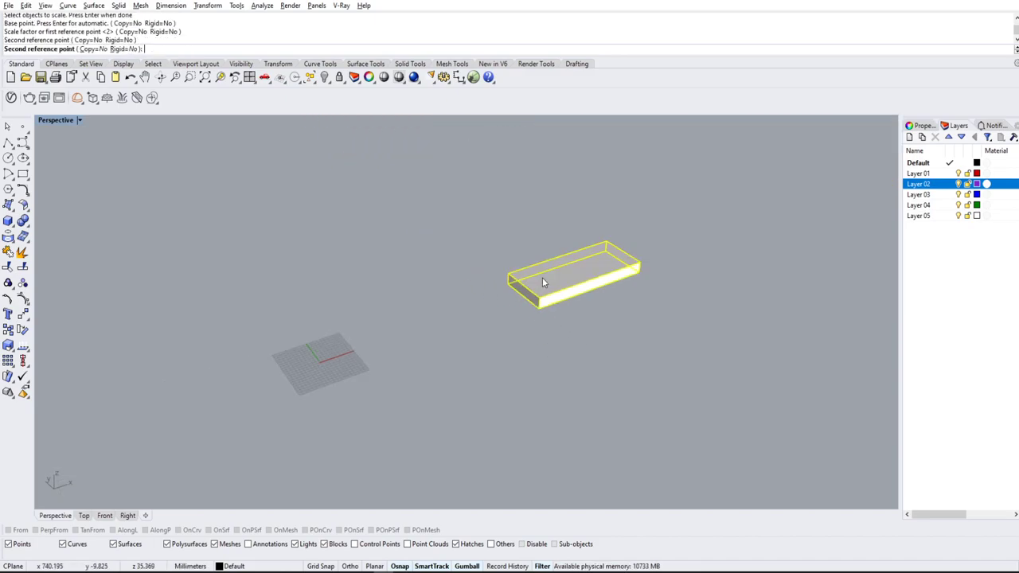
pyautogui.click(542, 280)
# Try to scale the box uniformly from its front lower corner, using the far lower corner of the long front side as first reference
pyautogui.moveTo(542, 280); pyautogui.dragTo(525, 314, button='right')
pyautogui.press('Return')
pyautogui.click(526, 323)
pyautogui.press('Return')
pyautogui.click(521, 327)
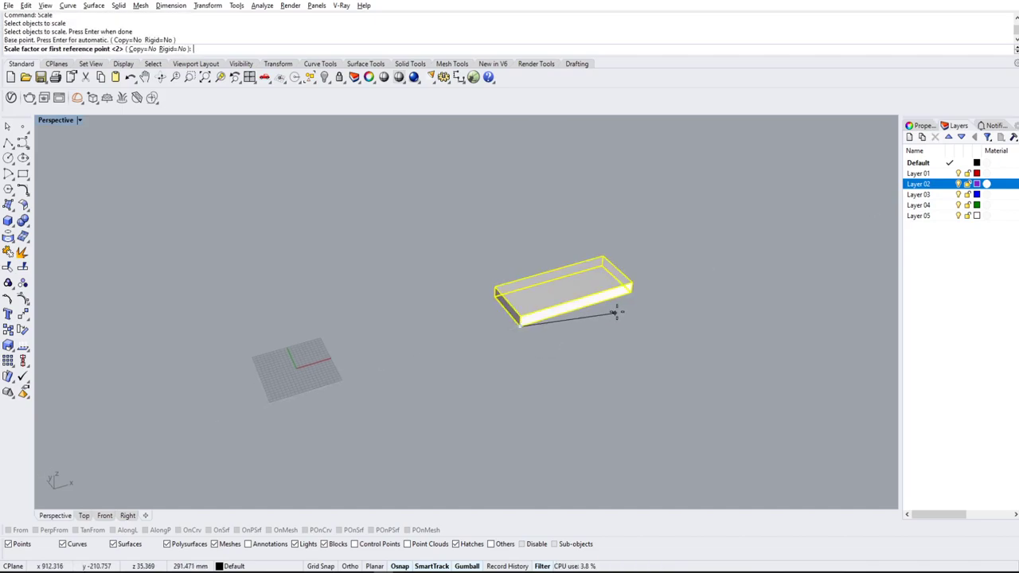
pyautogui.click(630, 291)
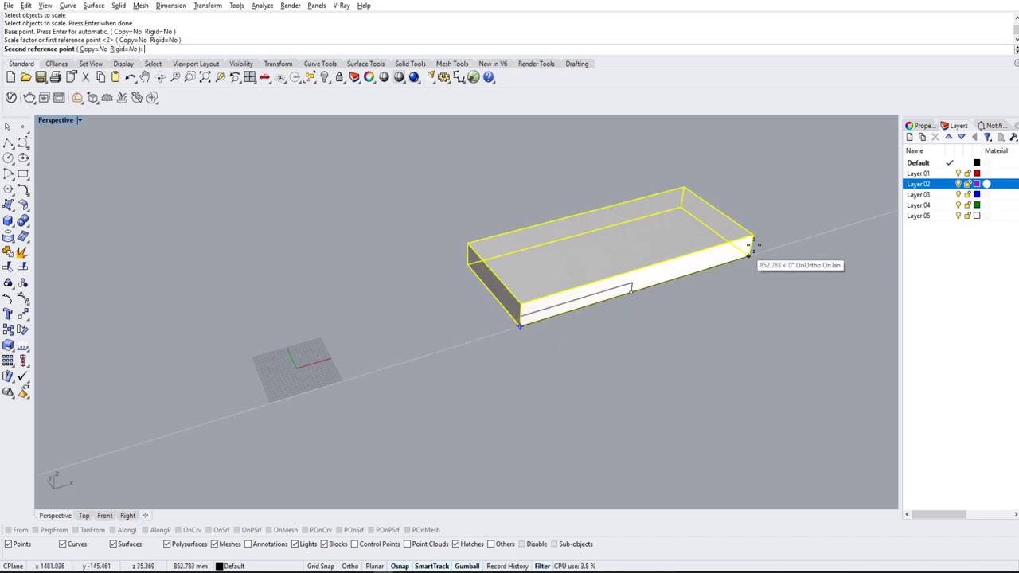
pyautogui.press('Escape')
# Try to scale the box uniformly from the midpoint of one short top edge, using the midpoint of the opposite short top edge as reference
pyautogui.moveTo(602, 344); pyautogui.dragTo(615, 338, button='right')
pyautogui.press('Return')
pyautogui.click(530, 289)
pyautogui.press('Return')
pyautogui.click(526, 287)
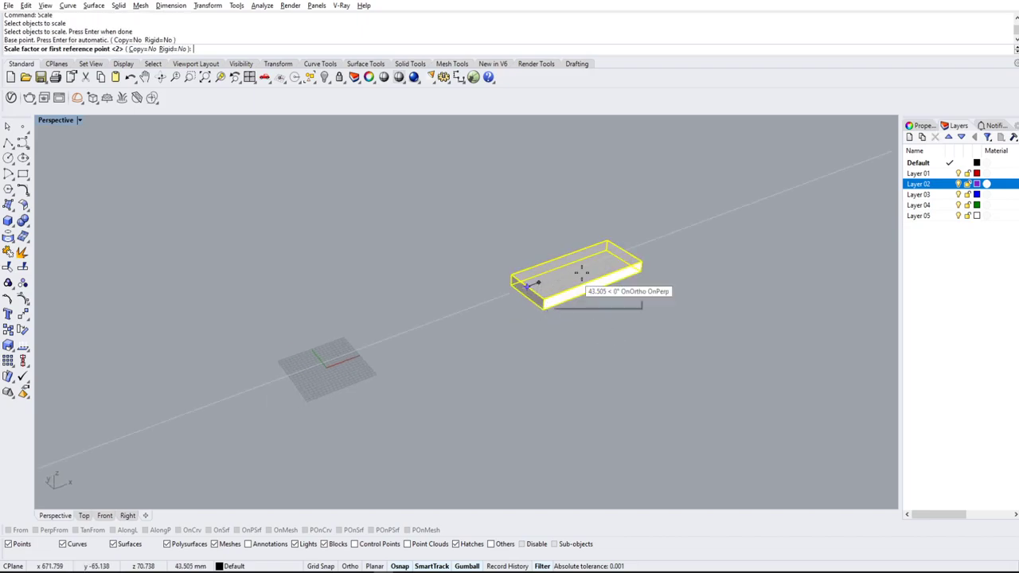
pyautogui.click(625, 251)
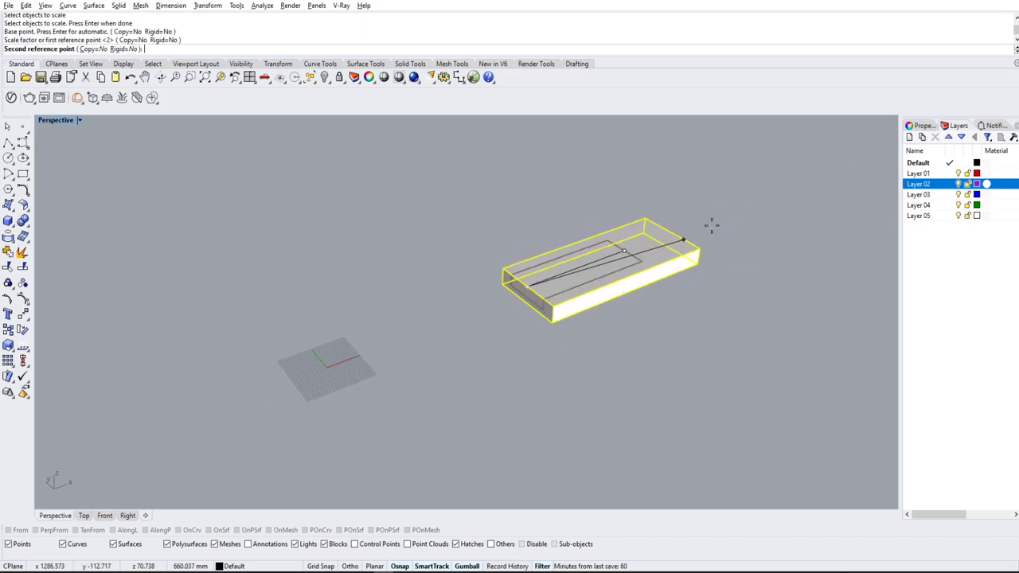
pyautogui.click(677, 236)
pyautogui.scroll(-3, 735, 220)
pyautogui.scroll(5, 618, 261)
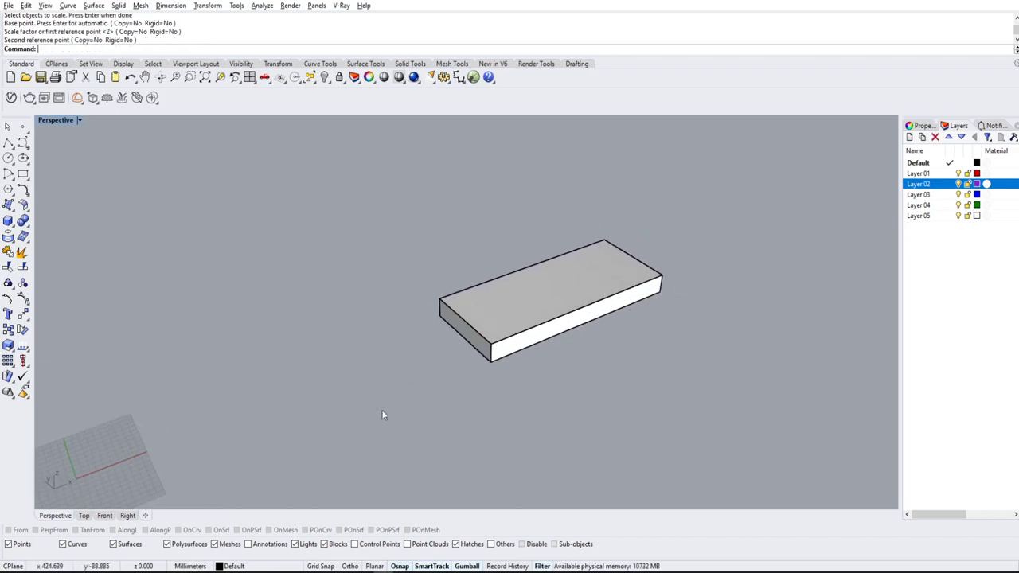
# Try another uniform scale of the box from its front lower corner, with the upper end of that vertical edge as first reference
pyautogui.scroll(5, 471, 357)
pyautogui.click(516, 351)
pyautogui.rightClick(517, 345)
pyautogui.click(513, 366)
pyautogui.click(515, 329)
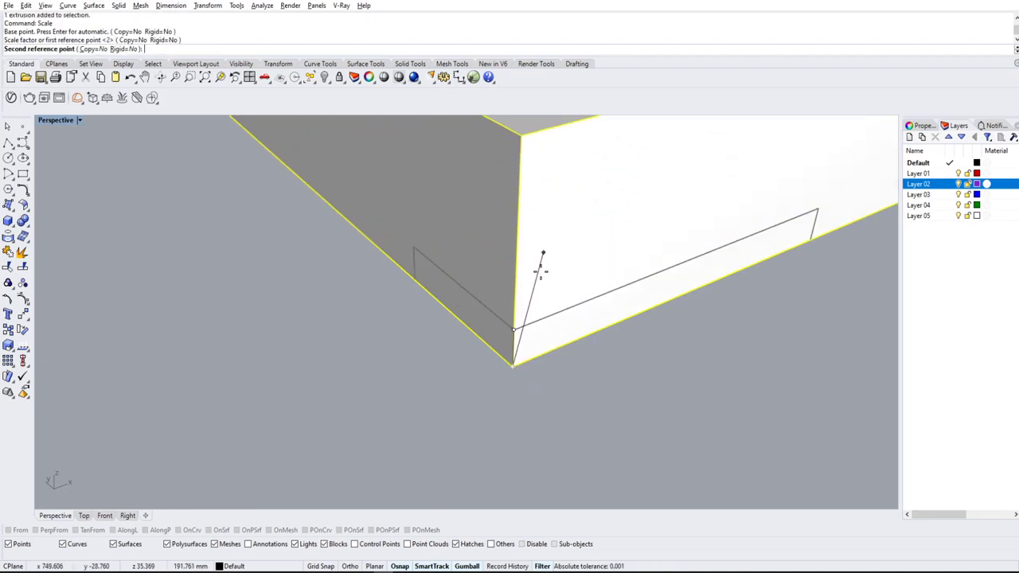
pyautogui.press('Escape')
pyautogui.click(685, 375)
pyautogui.scroll(-8, 688, 365)
pyautogui.moveTo(711, 354); pyautogui.dragTo(538, 310, button='right')
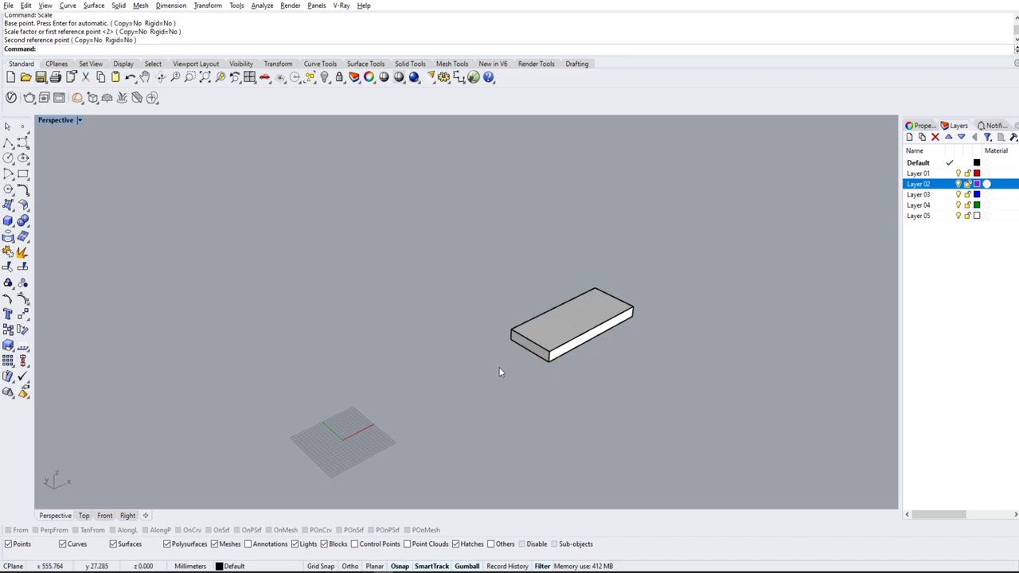
# Use Scale1D to set the box's height to 50 mm, from its front lower corner with the upper corner above as first reference
pyautogui.scroll(4, 591, 351)
pyautogui.scroll(-5, 591, 355)
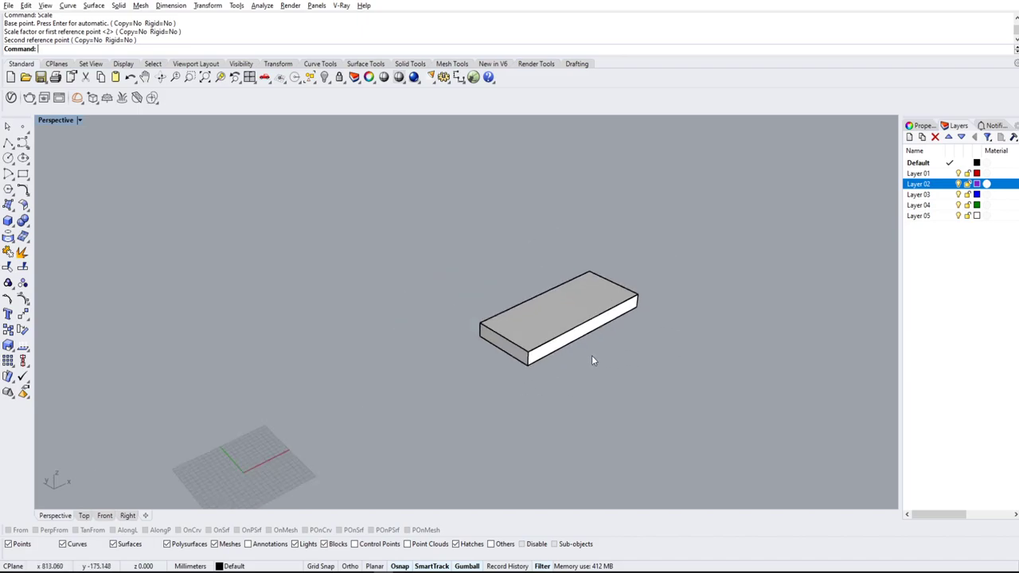
pyautogui.moveTo(591, 355); pyautogui.dragTo(629, 352, button='right')
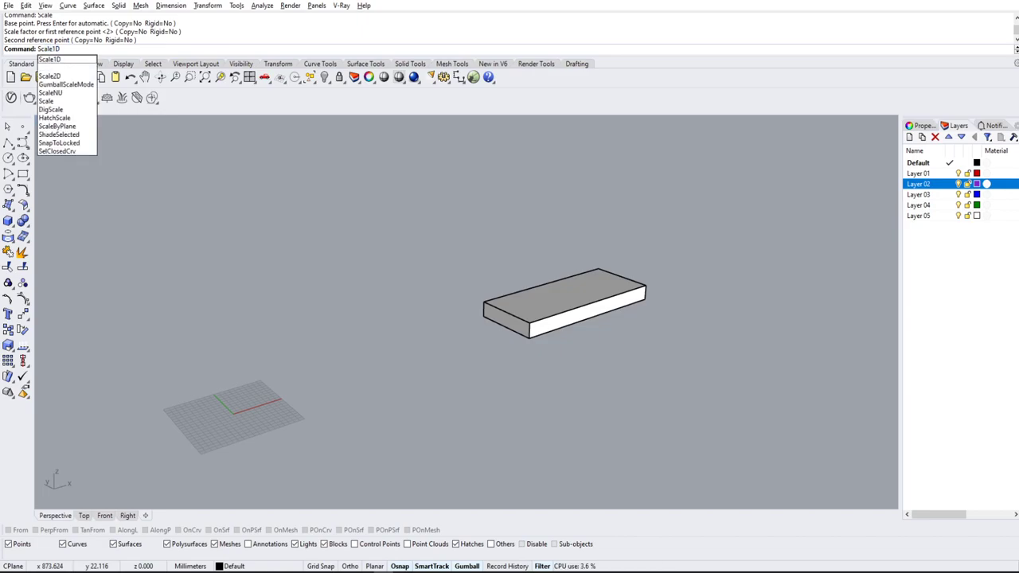
pyautogui.write('1D')
pyautogui.press('Return')
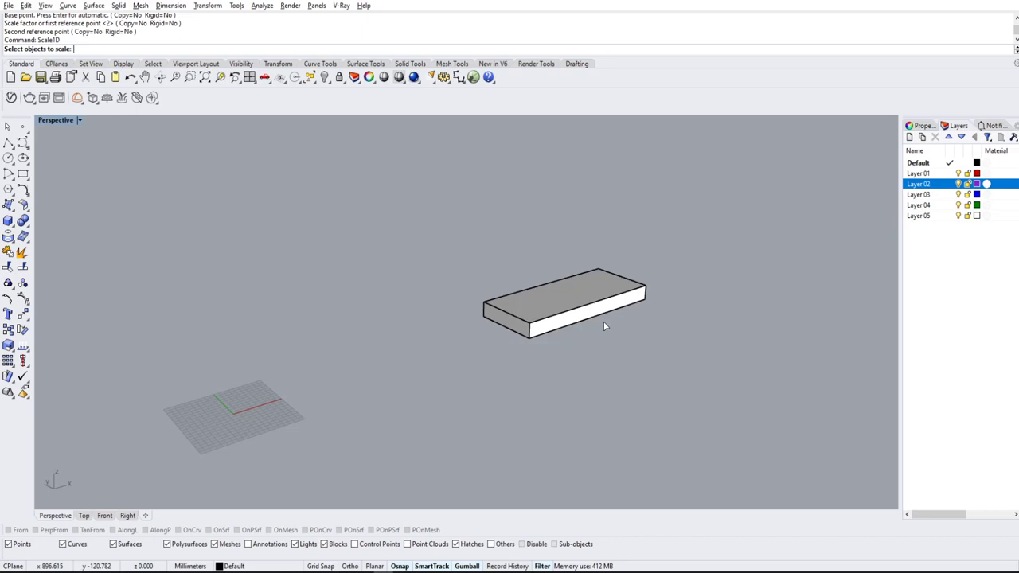
pyautogui.click(546, 311)
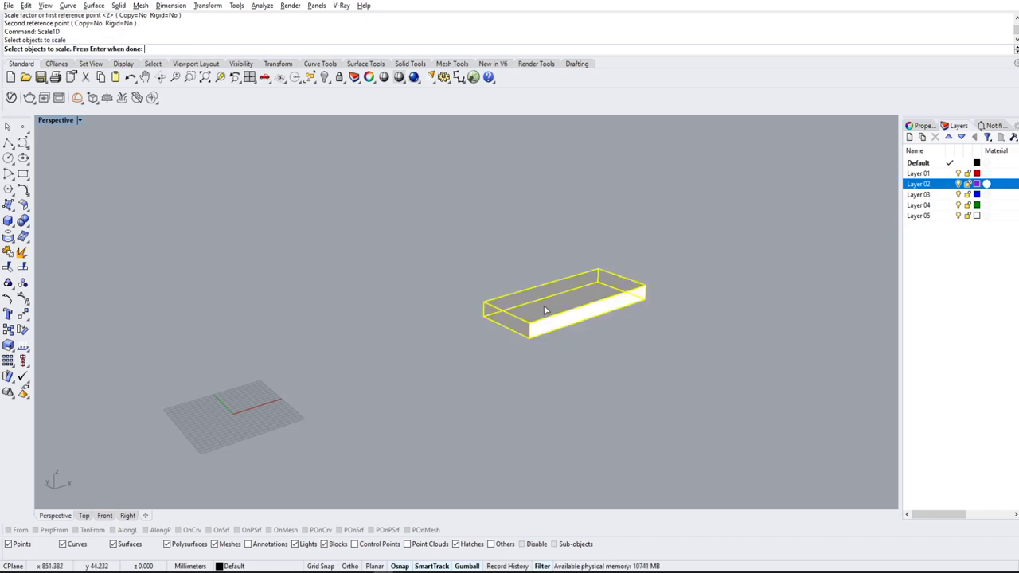
pyautogui.press('Return')
pyautogui.click(529, 337)
pyautogui.scroll(8, 568, 376)
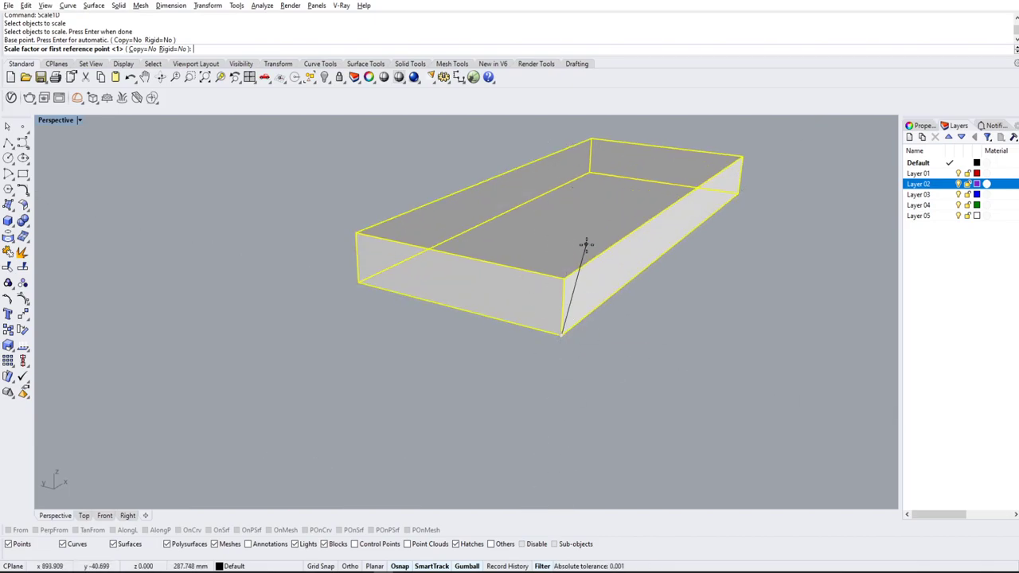
pyautogui.click(557, 276)
pyautogui.scroll(-4, 562, 298)
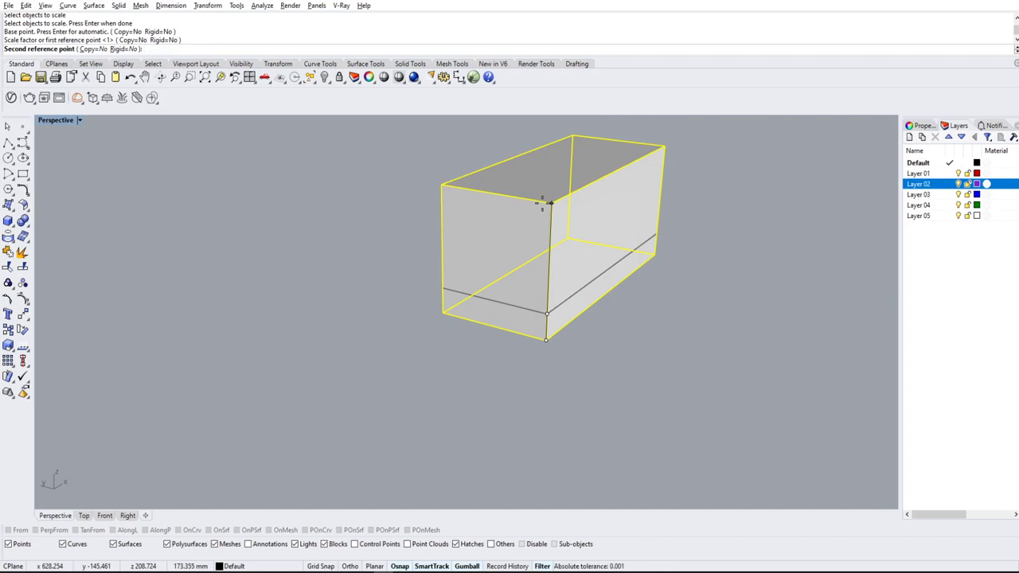
pyautogui.write('50')
pyautogui.press('Return')
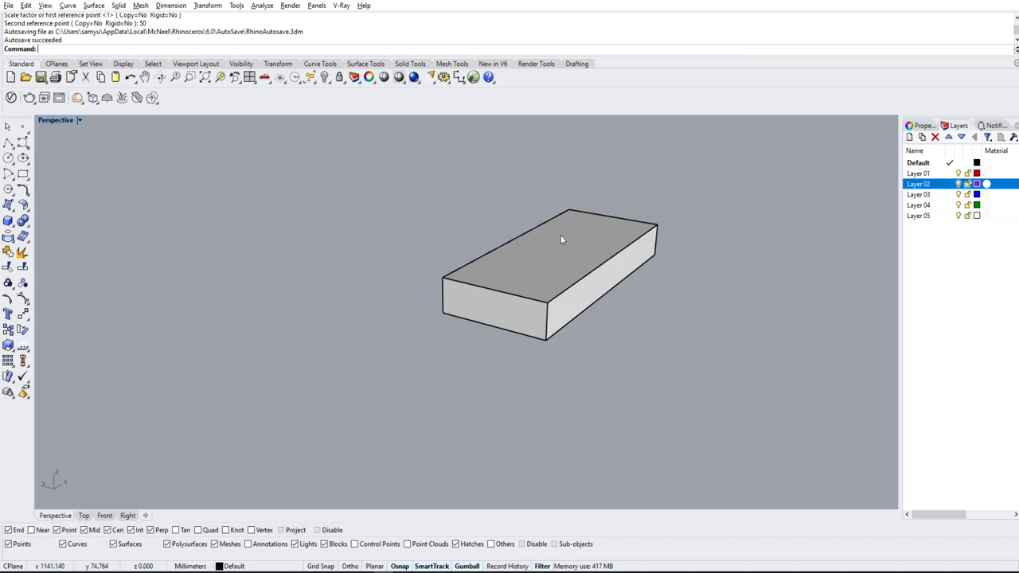
# Try to scale the box with Scale2D from its front lower corner, with the upper end of that vertical edge as first reference
pyautogui.scroll(-4, 520, 345)
pyautogui.moveTo(606, 347); pyautogui.dragTo(431, 313, button='right')
pyautogui.scroll(7, 431, 312)
pyautogui.scroll(-5, 519, 345)
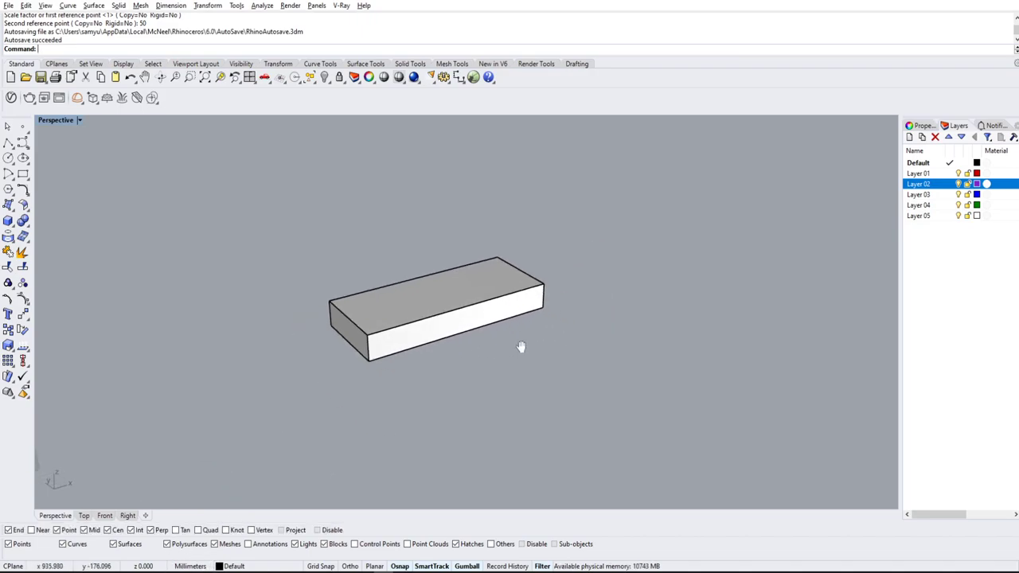
pyautogui.moveTo(518, 344); pyautogui.dragTo(498, 315, button='right')
pyautogui.click(451, 293)
pyautogui.click(373, 196)
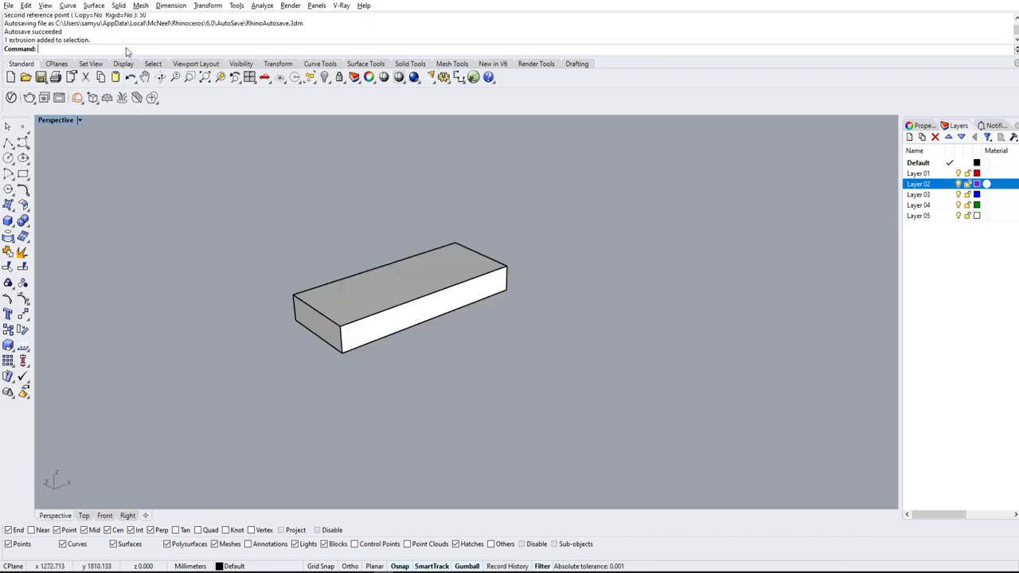
pyautogui.write('scale2d')
pyautogui.press('Return')
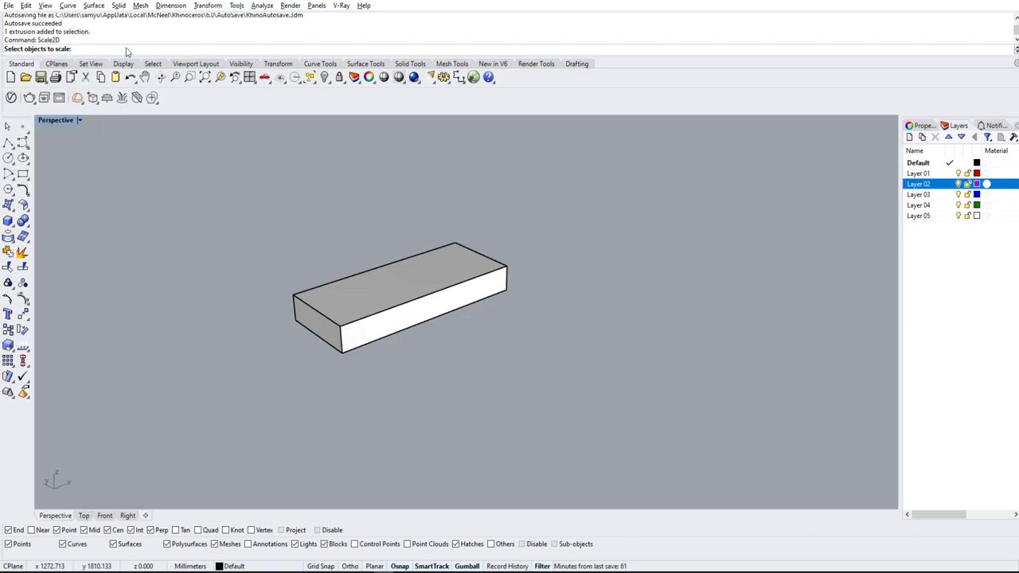
pyautogui.click(425, 294)
pyautogui.press('Return')
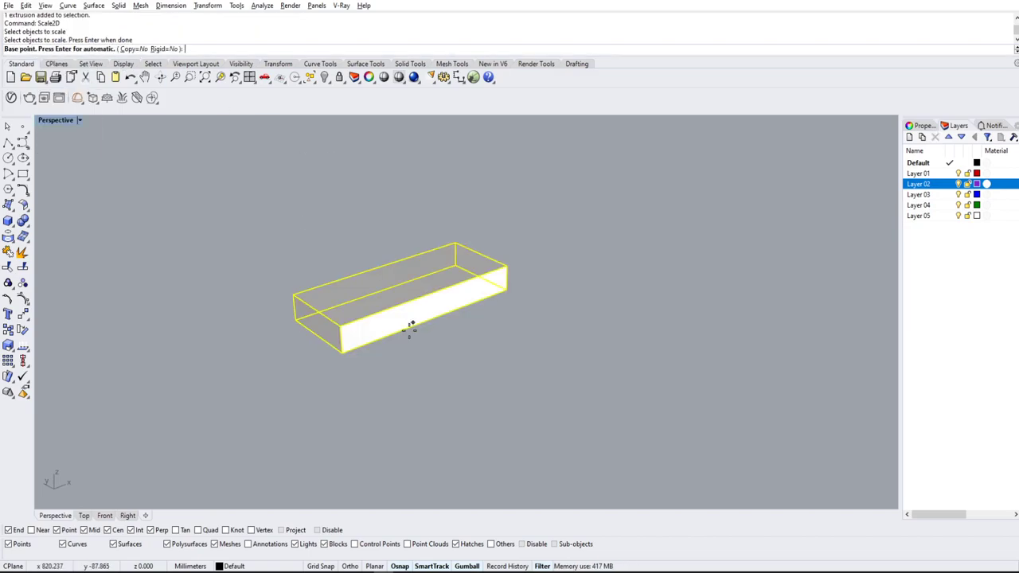
pyautogui.click(342, 352)
pyautogui.click(340, 325)
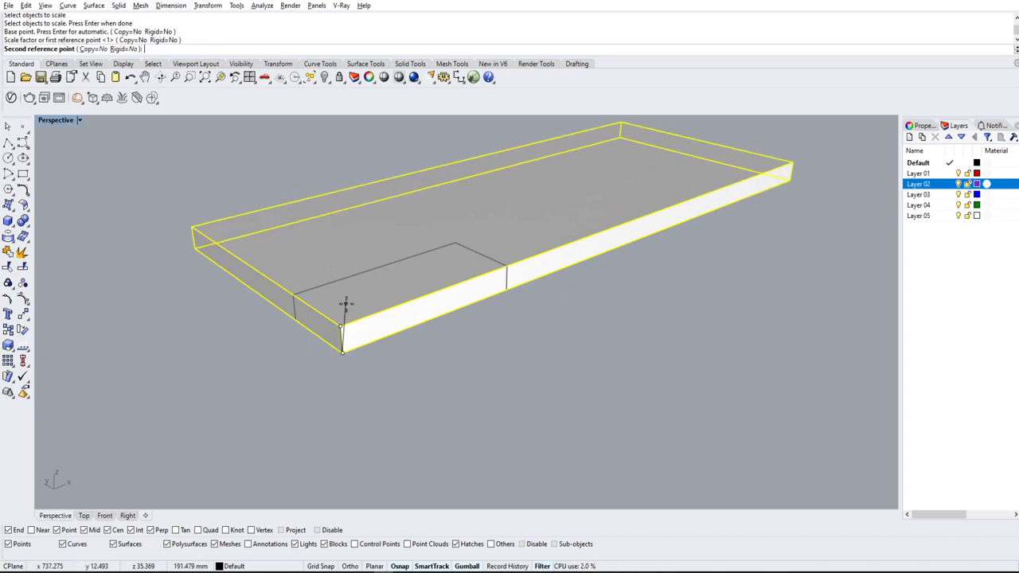
pyautogui.press('Escape')
# Try to scale the box with Scale2D from its front lower corner, using the far lower corner of the long front side as reference
pyautogui.press('Return')
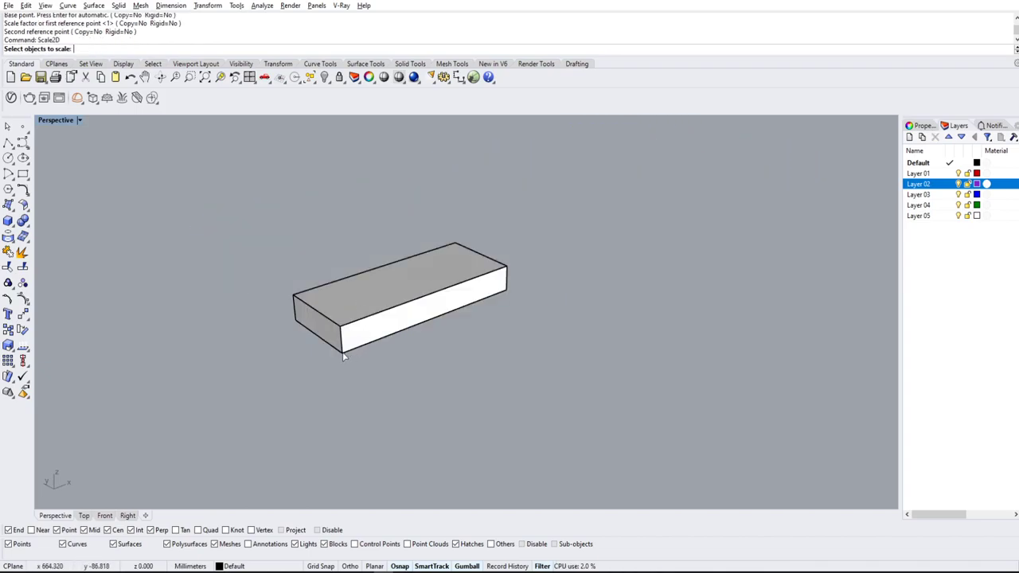
pyautogui.click(344, 353)
pyautogui.press('Return')
pyautogui.click(342, 353)
pyautogui.click(506, 290)
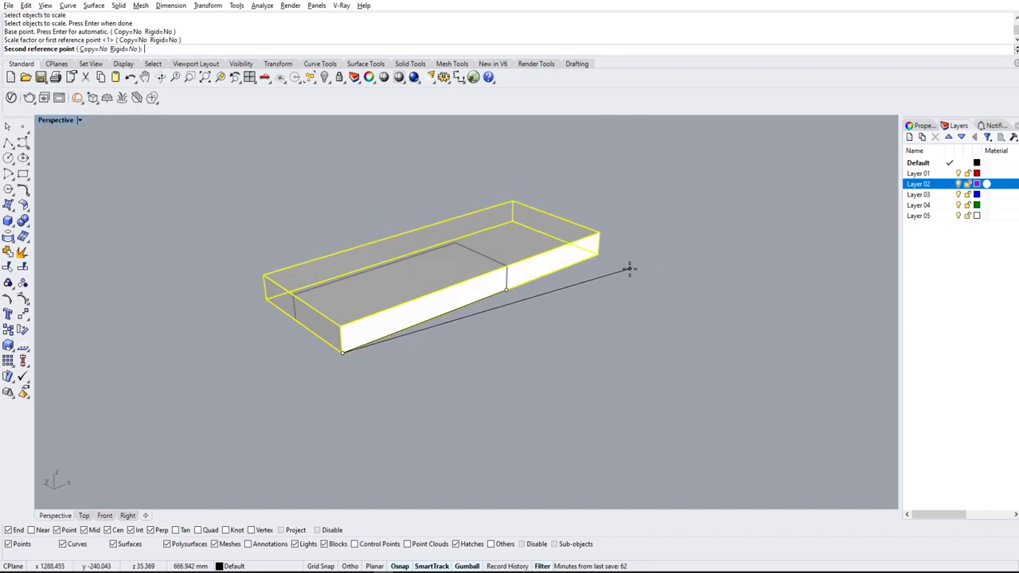
pyautogui.click(539, 298)
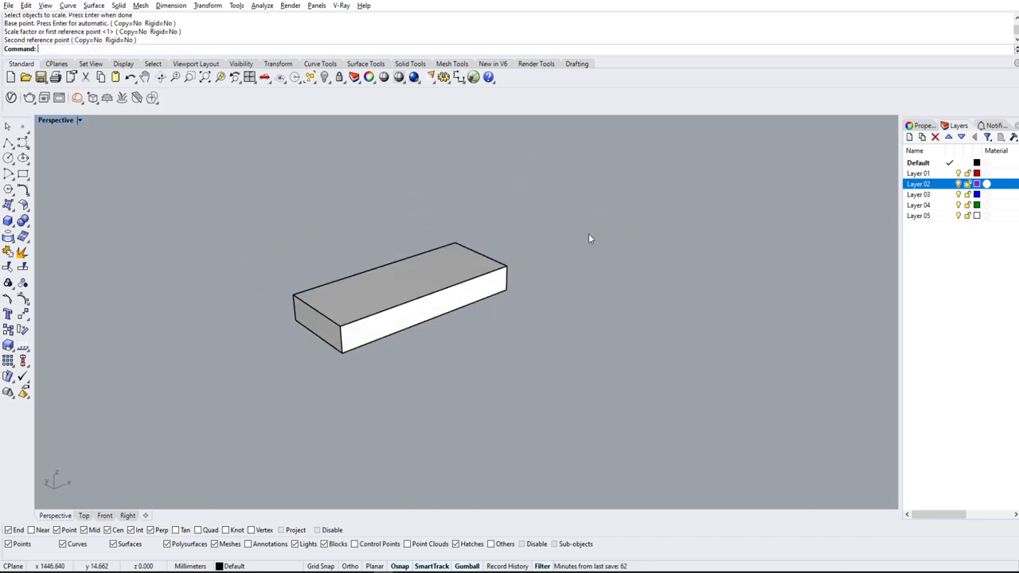
# Use Scale1D with Copy=Yes to make a 100 mm high copy of the box, from its front lower corner with the upper corner as reference
pyautogui.click(405, 272)
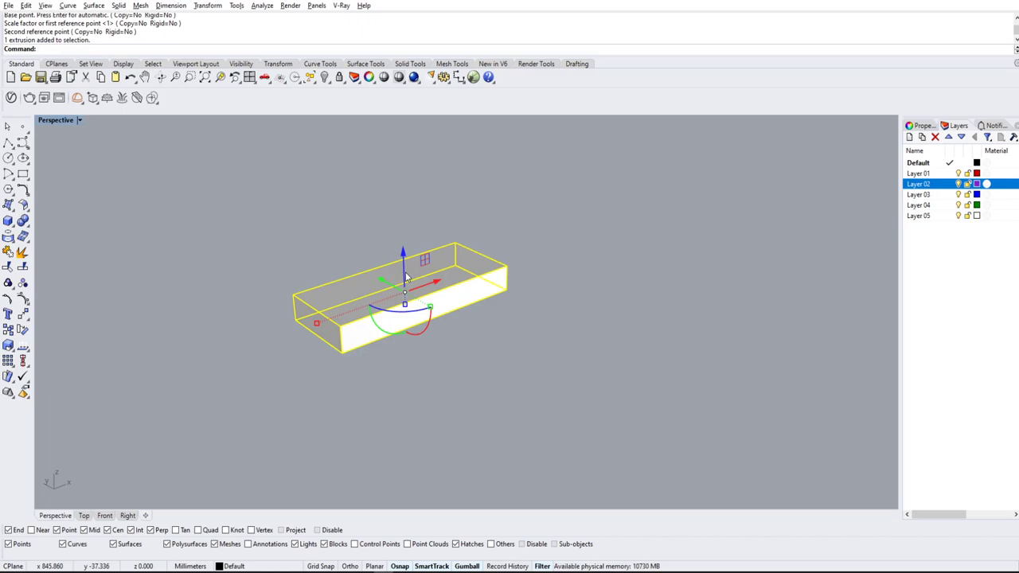
pyautogui.write('scale1D')
pyautogui.press('Return')
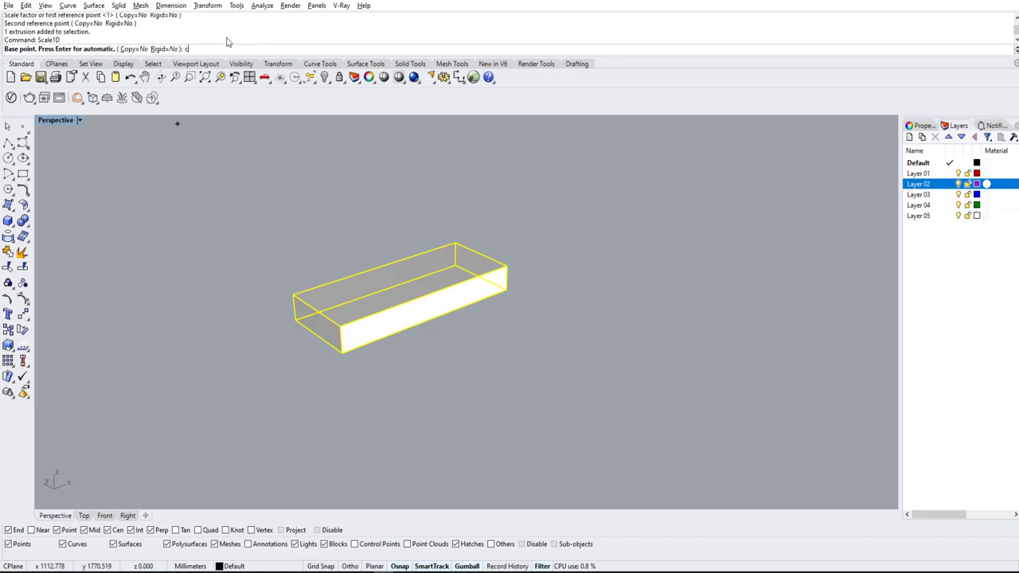
pyautogui.press('Return')
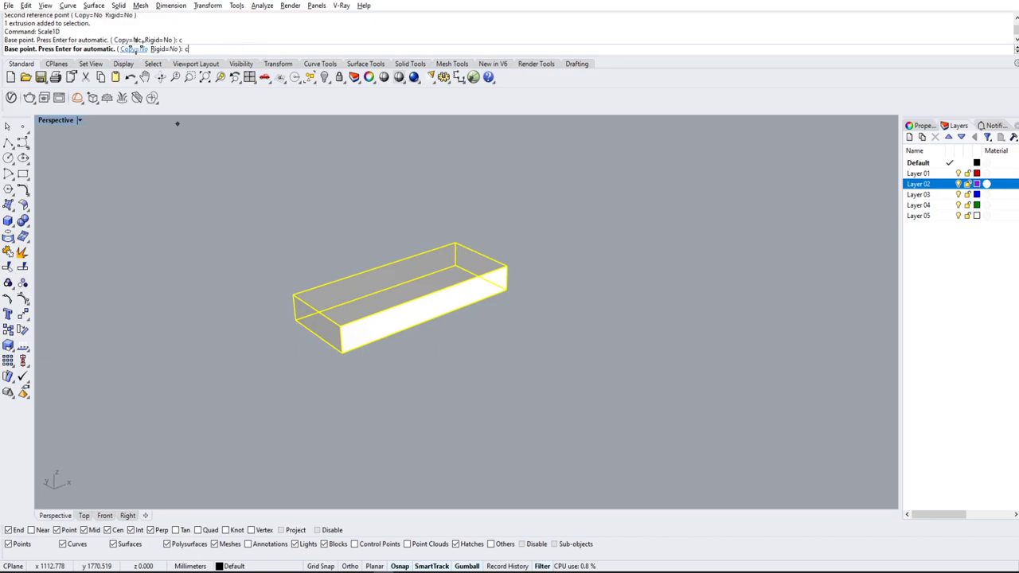
pyautogui.click(342, 337)
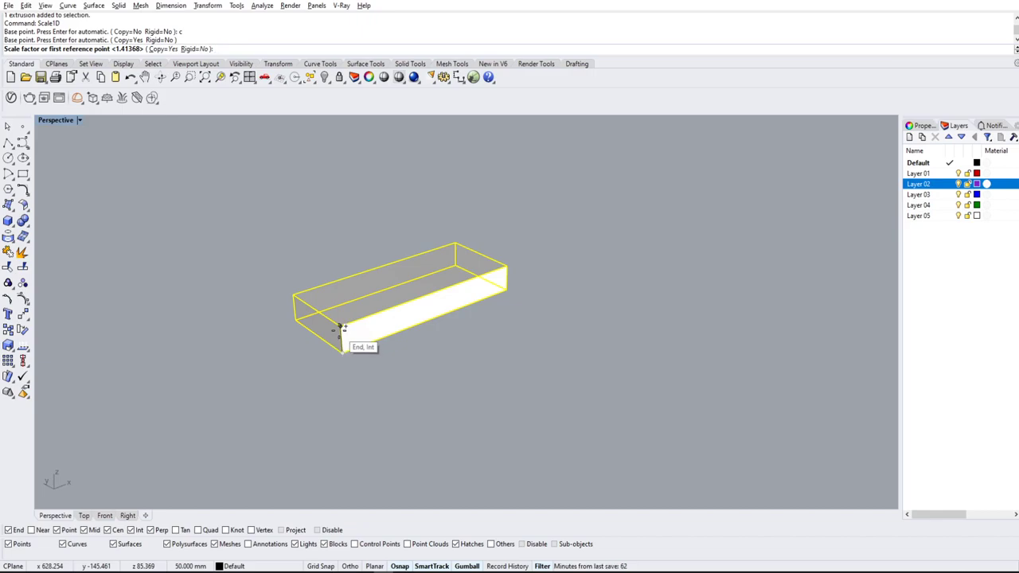
pyautogui.click(342, 336)
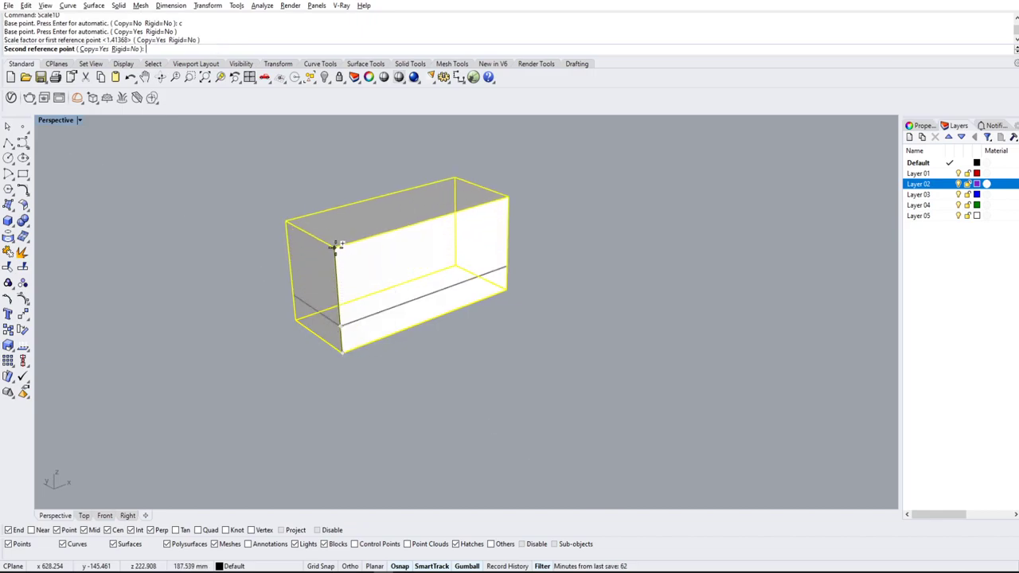
pyautogui.write('10')
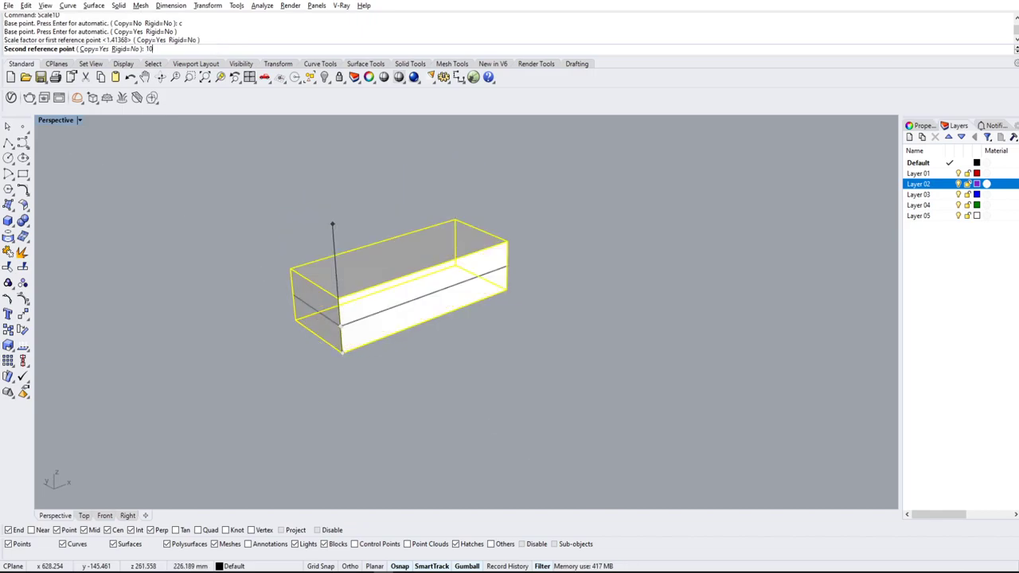
pyautogui.write('0')
pyautogui.press('Return')
pyautogui.press('Return')
pyautogui.click(478, 335)
# Compare the two overlapping boxes and delete the taller scaled copy
pyautogui.moveTo(479, 331); pyautogui.dragTo(500, 347, button='right')
pyautogui.scroll(5, 482, 334)
pyautogui.click(441, 294)
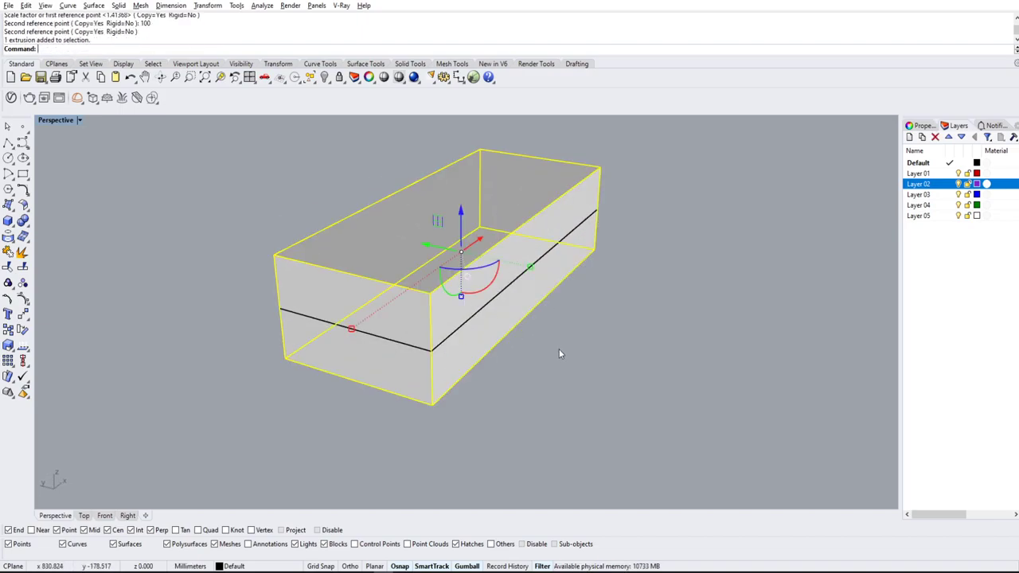
pyautogui.scroll(-5, 565, 314)
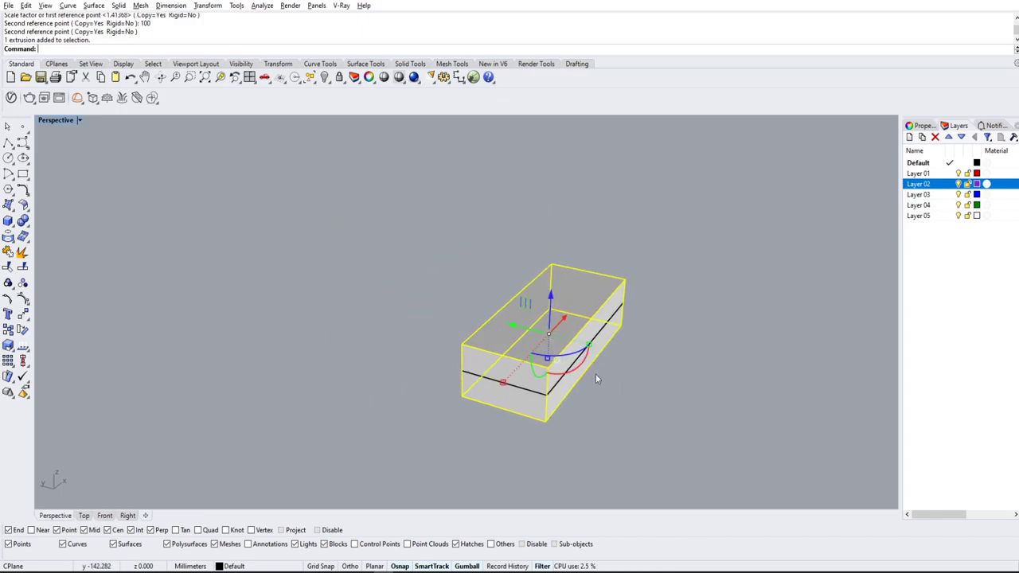
pyautogui.click(565, 301)
pyautogui.click(580, 303)
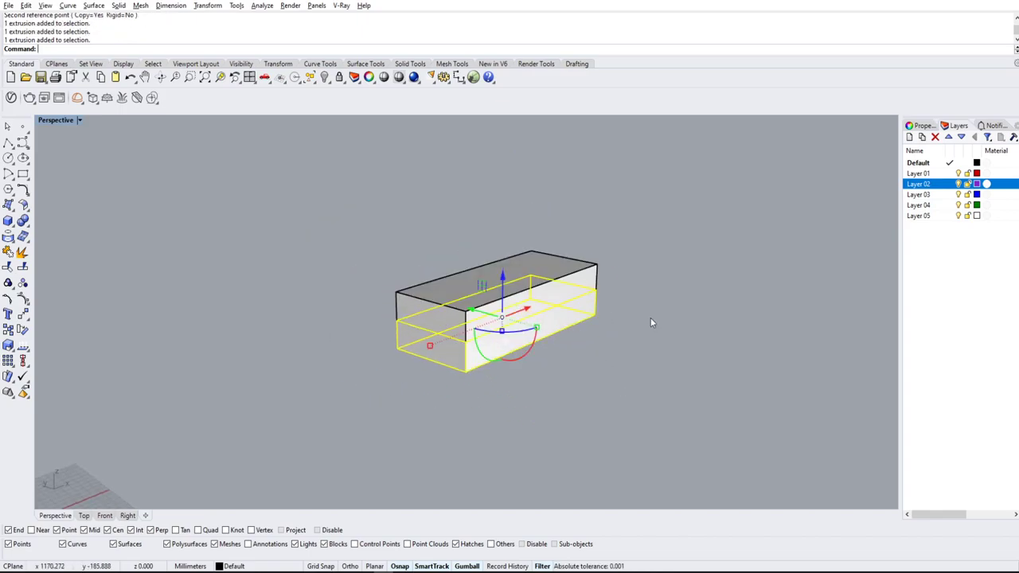
pyautogui.click(583, 274)
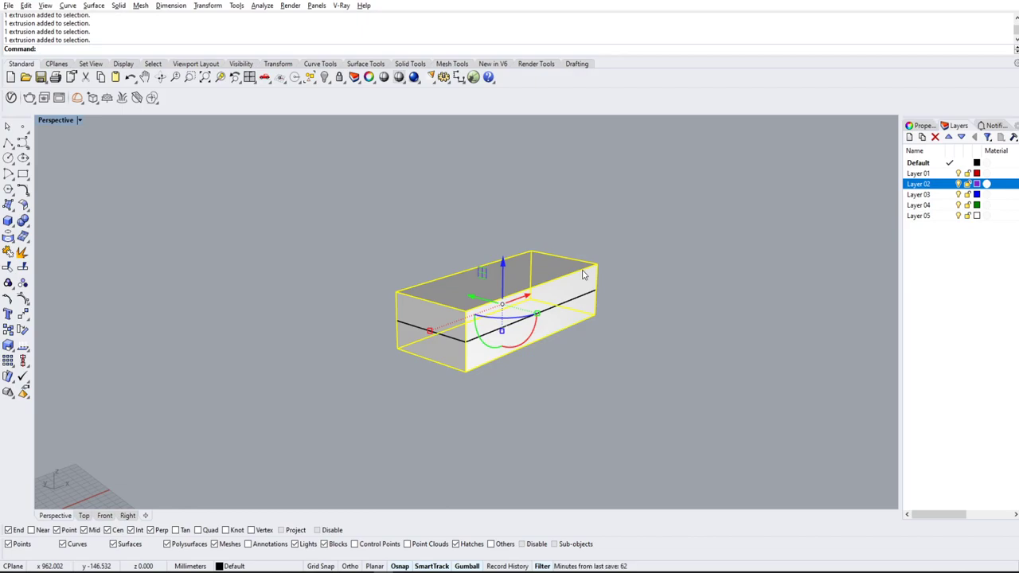
pyautogui.press('Delete')
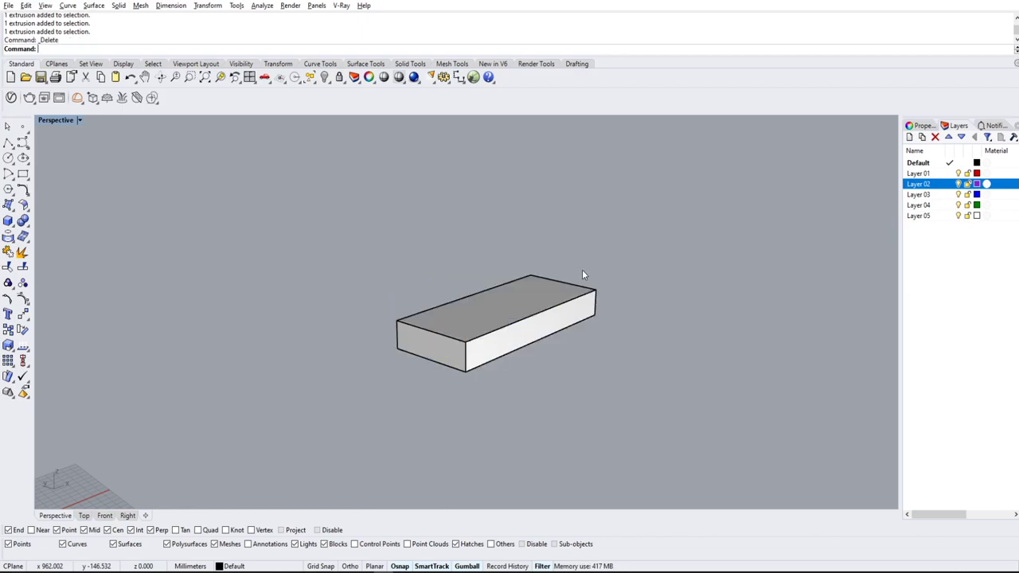
pyautogui.click(566, 331)
pyautogui.moveTo(639, 298)
pyautogui.mouseDown(button='right')
pyautogui.moveTo(669, 314)
pyautogui.moveTo(667, 341)
pyautogui.moveTo(692, 323)
pyautogui.moveTo(637, 302)
pyautogui.mouseUp(button='right')
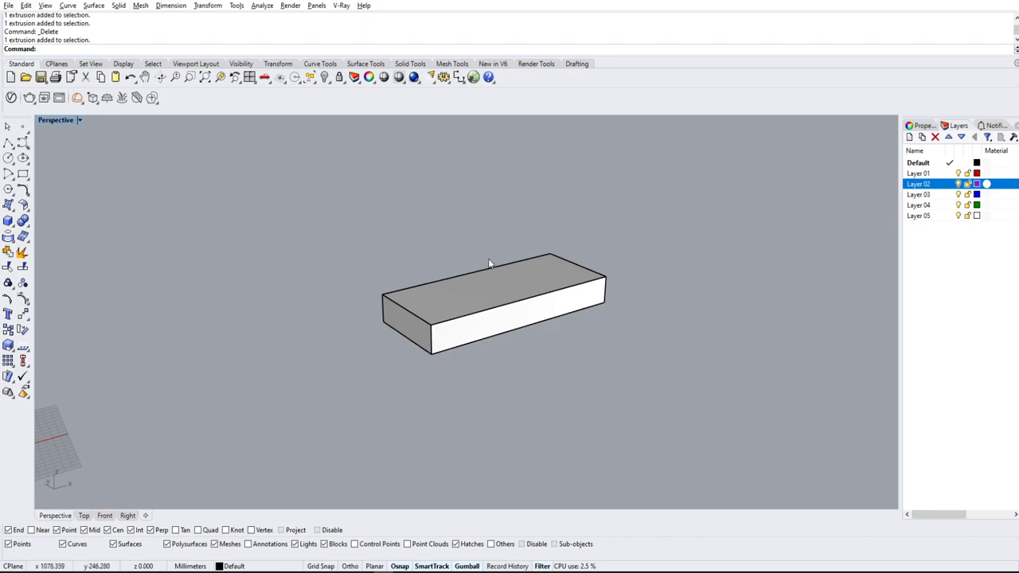
pyautogui.scroll(-3, 476, 256)
pyautogui.scroll(5, 451, 302)
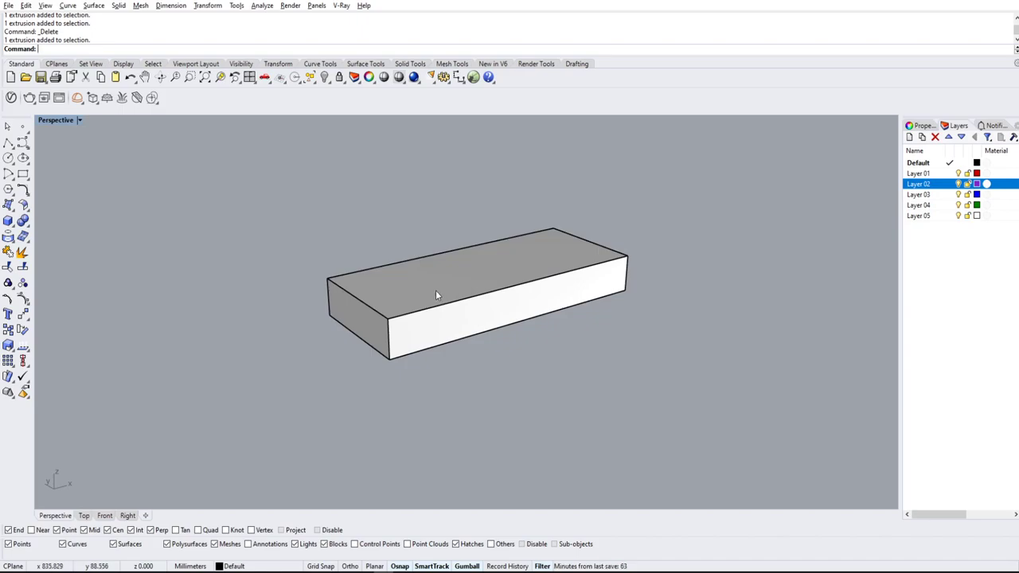
pyautogui.scroll(-2, 462, 292)
pyautogui.scroll(4, 495, 289)
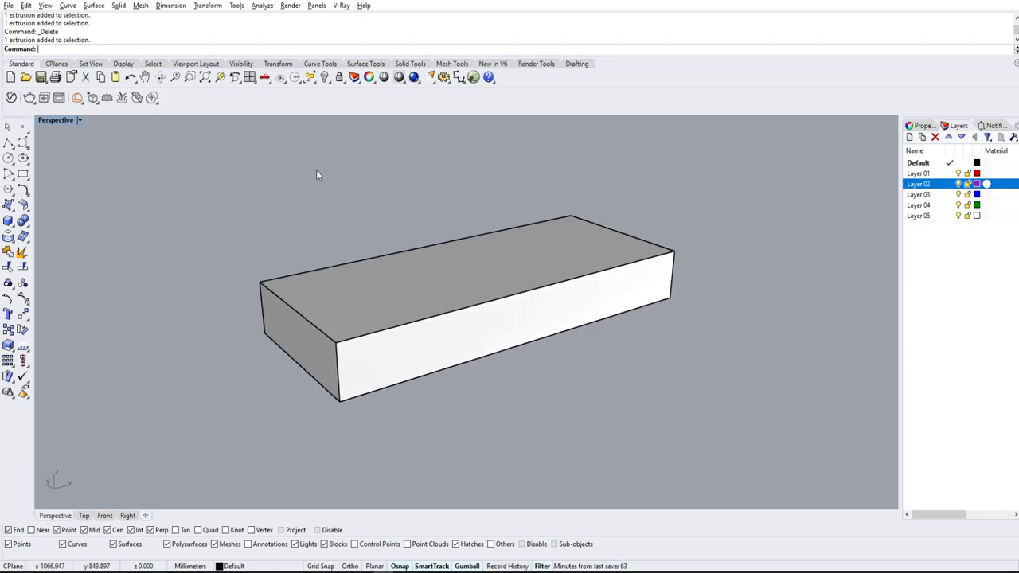
pyautogui.scroll(-2, 440, 437)
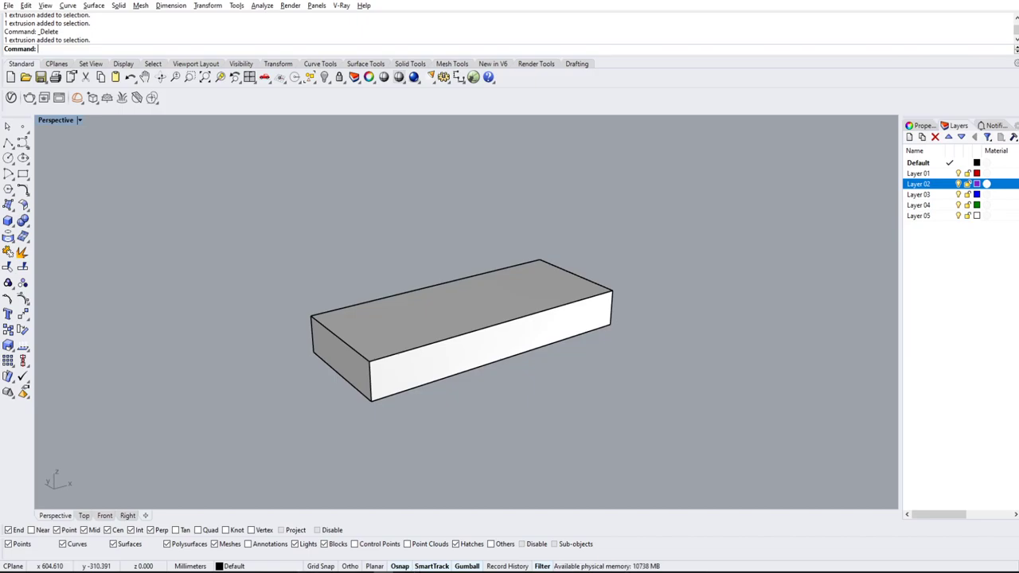
# Select the box and turn the Gumball display off and on again, leaving the box selected
pyautogui.click(440, 370)
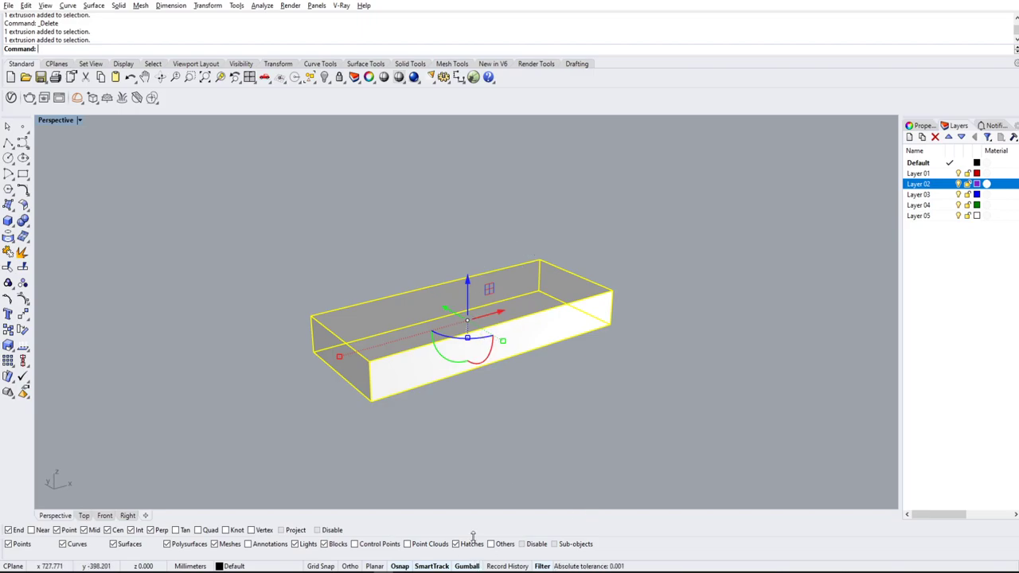
pyautogui.click(465, 565)
pyautogui.click(464, 567)
pyautogui.click(549, 403)
pyautogui.click(558, 347)
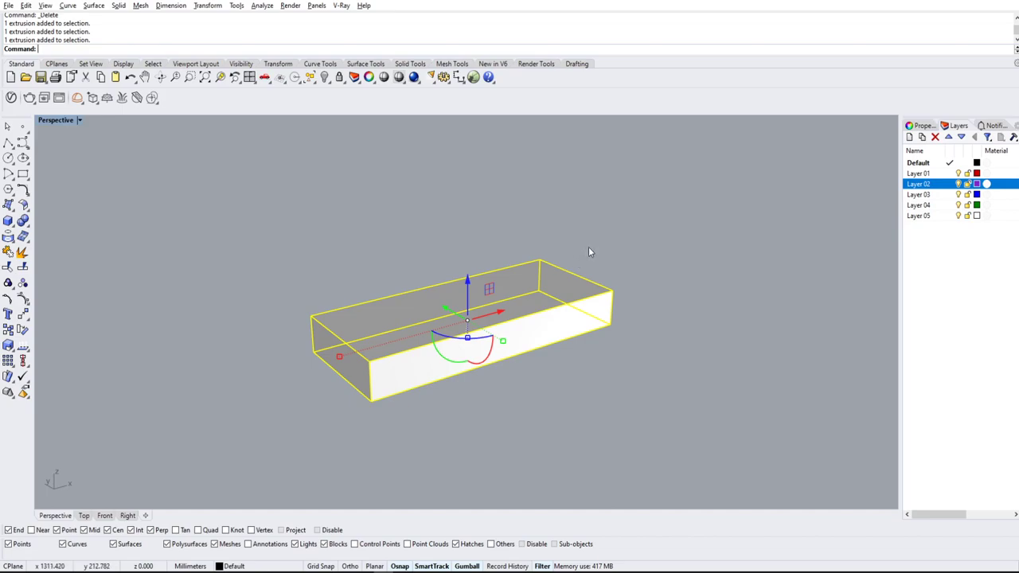
# Move the box freehand with the Gumball's axis handles
pyautogui.moveTo(588, 248); pyautogui.dragTo(600, 285, button='right')
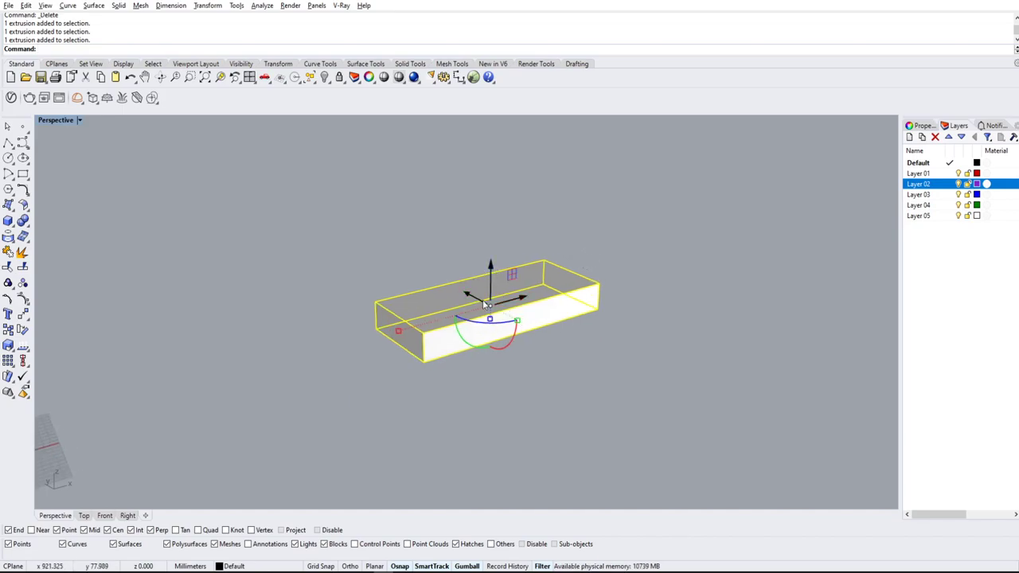
pyautogui.moveTo(519, 300); pyautogui.dragTo(475, 262)
pyautogui.moveTo(425, 250); pyautogui.dragTo(518, 293)
pyautogui.click(616, 294)
pyautogui.keyDown('shift'); pyautogui.moveTo(617, 296); pyautogui.dragTo(636, 269, button='right'); pyautogui.keyUp('shift')
pyautogui.click(614, 296)
# Move the box freehand within the XZ plane using the Gumball's planar handle
pyautogui.moveTo(689, 290); pyautogui.dragTo(631, 286, button='right')
pyautogui.moveTo(574, 305); pyautogui.dragTo(594, 309, button='right')
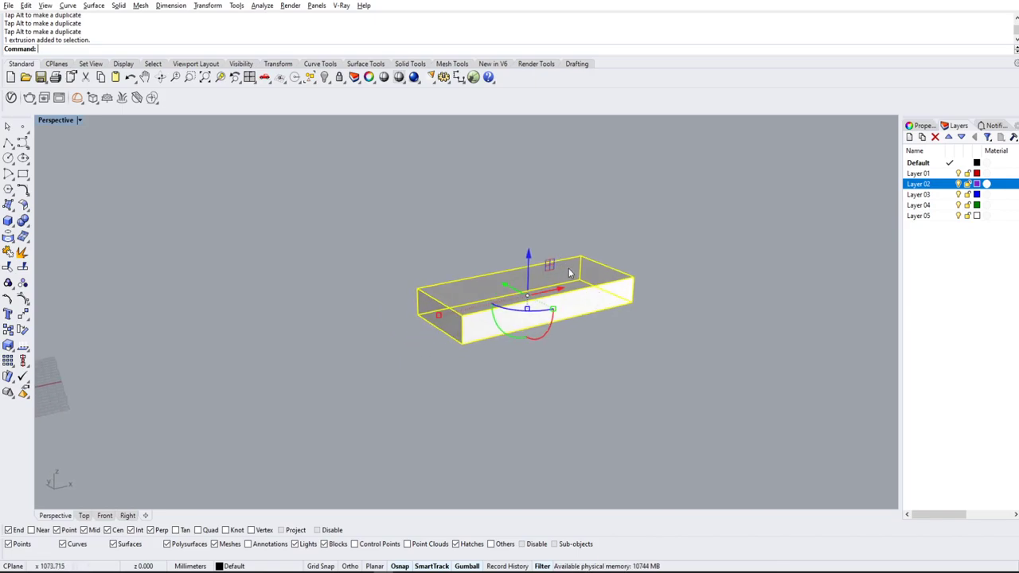
pyautogui.moveTo(568, 269); pyautogui.dragTo(555, 267, button='right')
pyautogui.moveTo(613, 278); pyautogui.dragTo(589, 284, button='right')
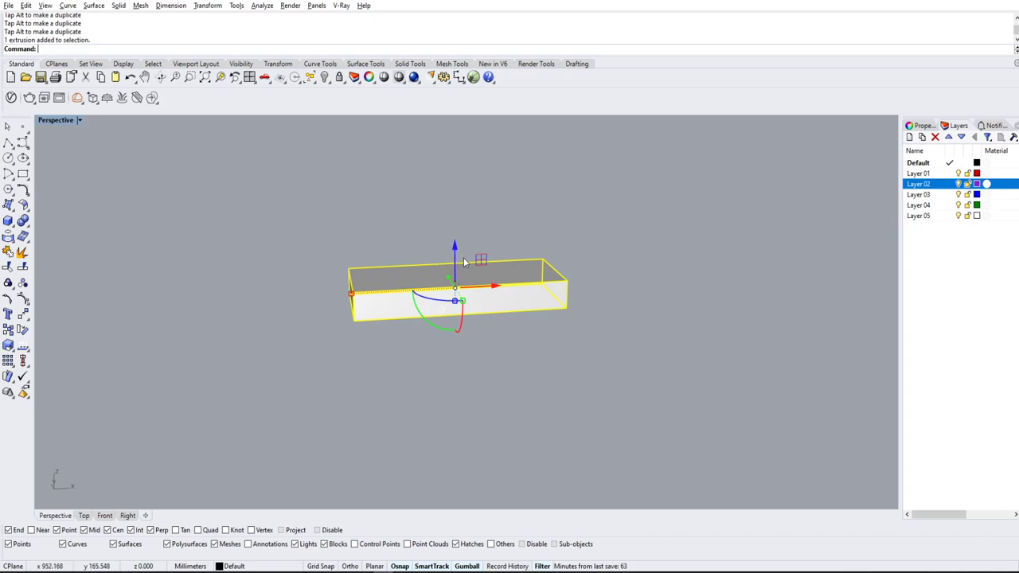
pyautogui.moveTo(485, 259); pyautogui.dragTo(475, 242)
# View the box from its short end and move it freehand within the YZ plane with the Gumball's planar handle
pyautogui.moveTo(494, 323); pyautogui.dragTo(676, 309, button='right')
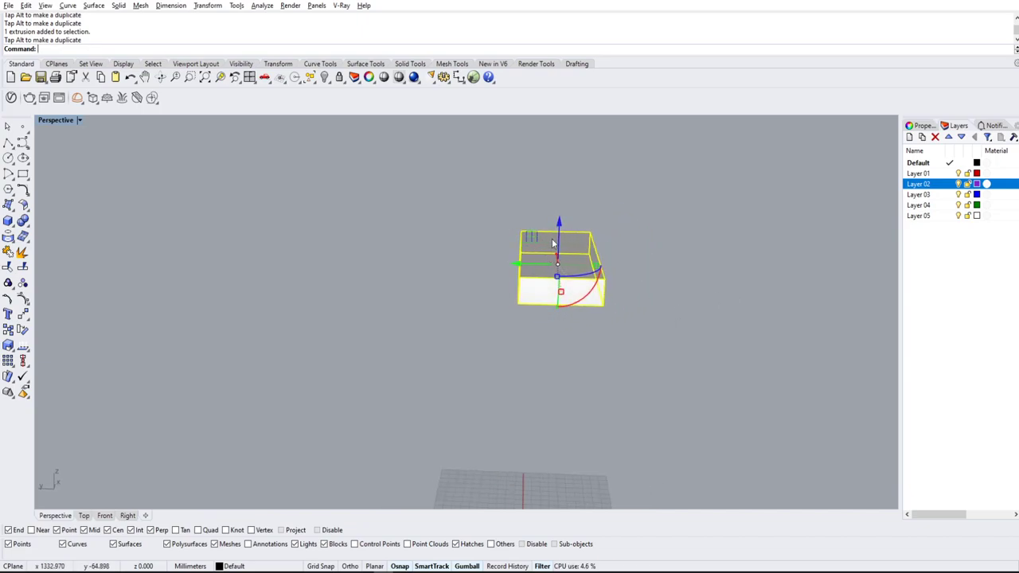
pyautogui.moveTo(530, 234); pyautogui.dragTo(482, 219)
pyautogui.click(672, 229)
# View the box from above and move it freehand within the XY plane with the Gumball's planar handle
pyautogui.moveTo(673, 229); pyautogui.dragTo(549, 264, button='right')
pyautogui.click(496, 300)
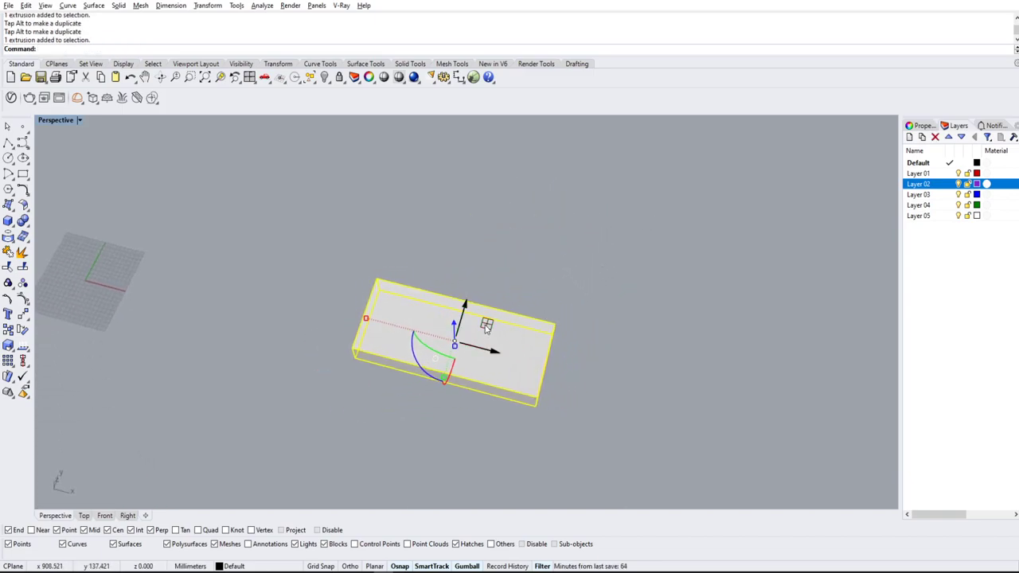
pyautogui.moveTo(487, 326); pyautogui.dragTo(316, 414)
pyautogui.scroll(-4, 476, 314)
pyautogui.moveTo(476, 314); pyautogui.dragTo(556, 349, button='right')
pyautogui.press('Return')
pyautogui.click(448, 322)
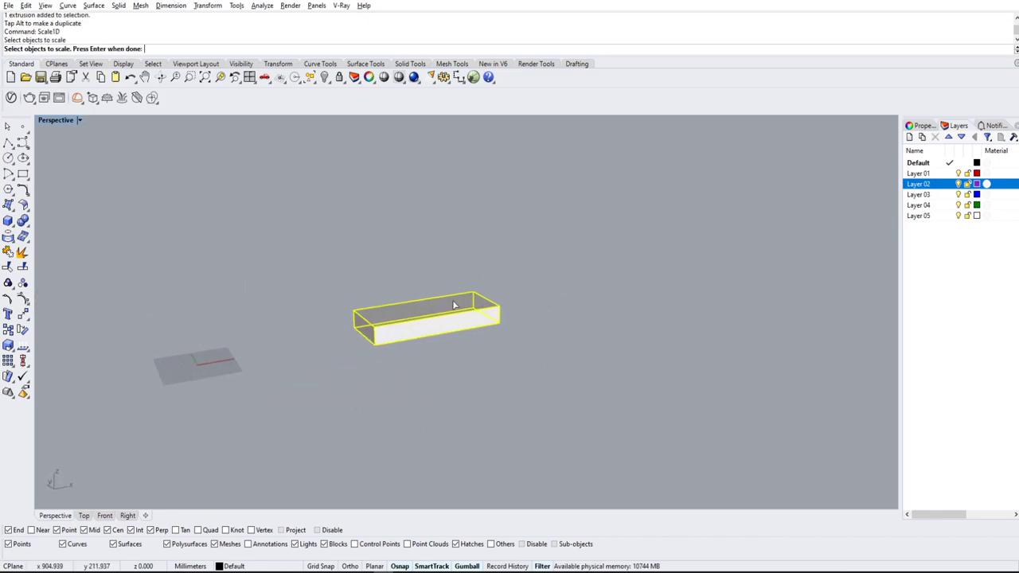
pyautogui.press('Escape')
# Try rotating the box about its X axis with the Gumball's red arc, and undo the rotation
pyautogui.click(468, 330)
pyautogui.scroll(3, 470, 335)
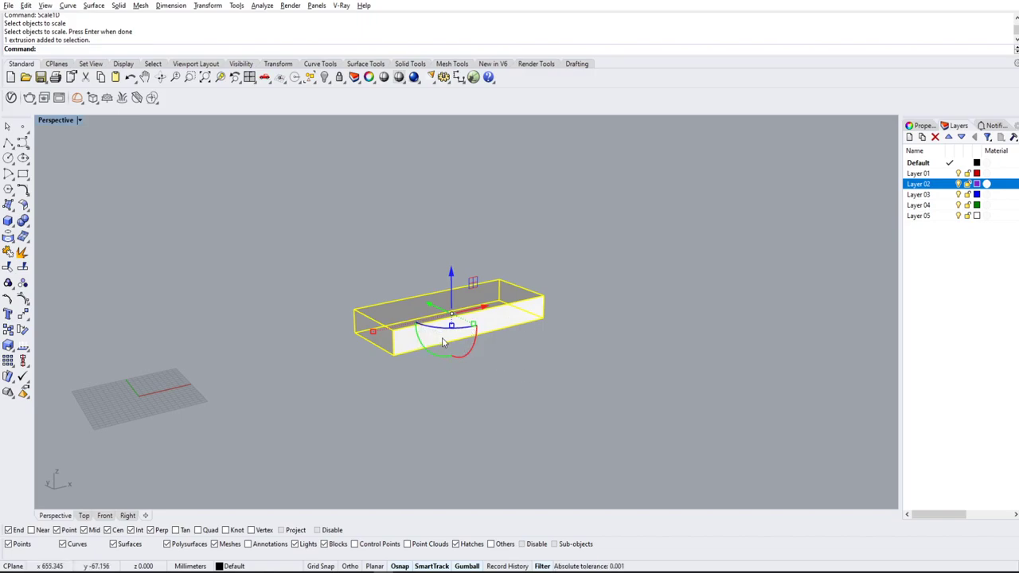
pyautogui.keyDown('shift'); pyautogui.moveTo(466, 380); pyautogui.dragTo(506, 386, button='right'); pyautogui.keyUp('shift')
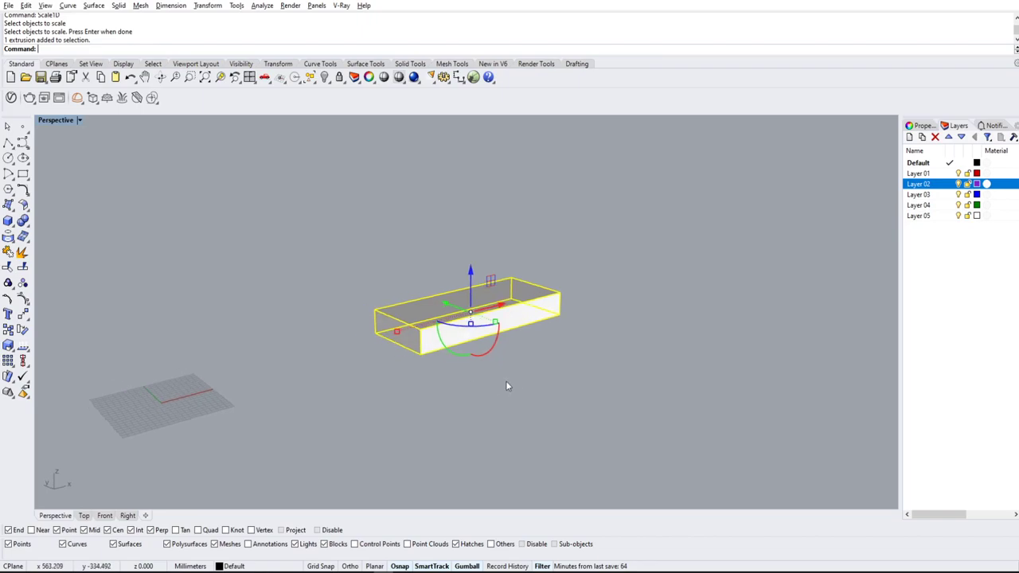
pyautogui.moveTo(498, 346); pyautogui.dragTo(409, 277)
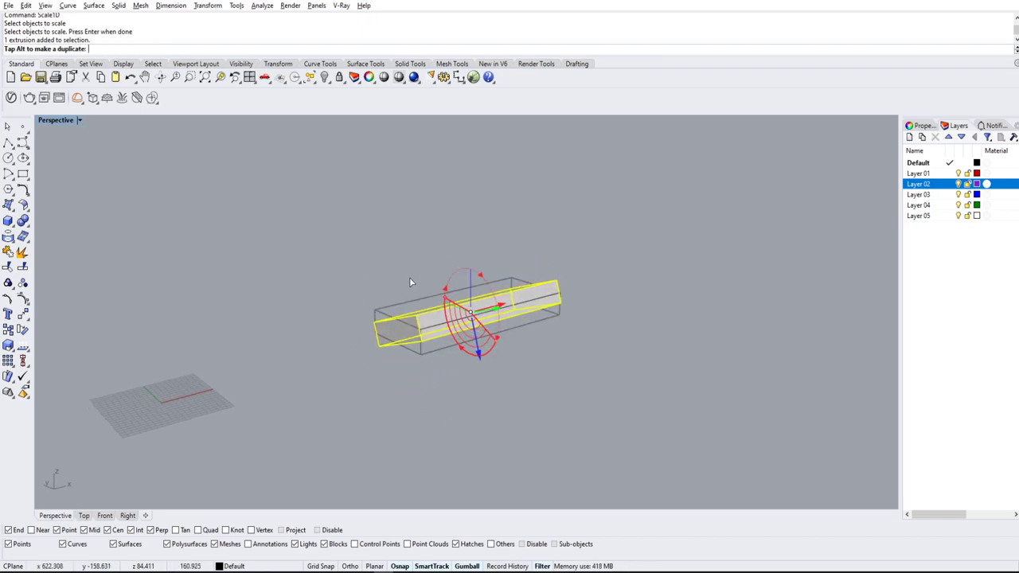
pyautogui.hotkey('ctrl', 'z')
# Rotate the box freehand about its Y axis with the Gumball's green arc
pyautogui.click(556, 333)
pyautogui.click(485, 325)
pyautogui.moveTo(487, 350); pyautogui.dragTo(467, 356)
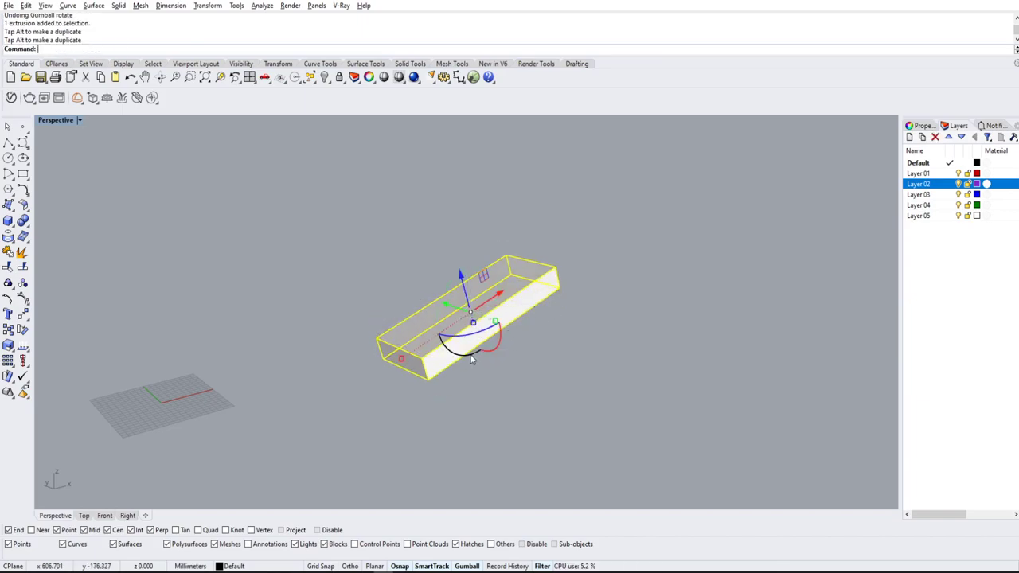
# Undo the freehand Gumball rotations of the box and reselect it
pyautogui.hotkey('ctrl', 'z')
pyautogui.hotkey('ctrl', 'z')
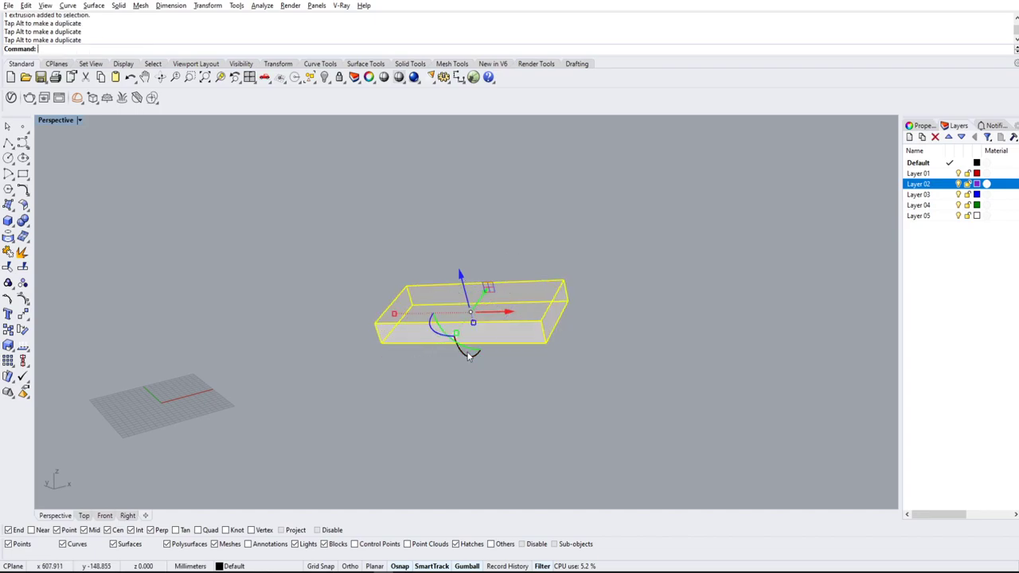
pyautogui.click(576, 341)
pyautogui.click(494, 350)
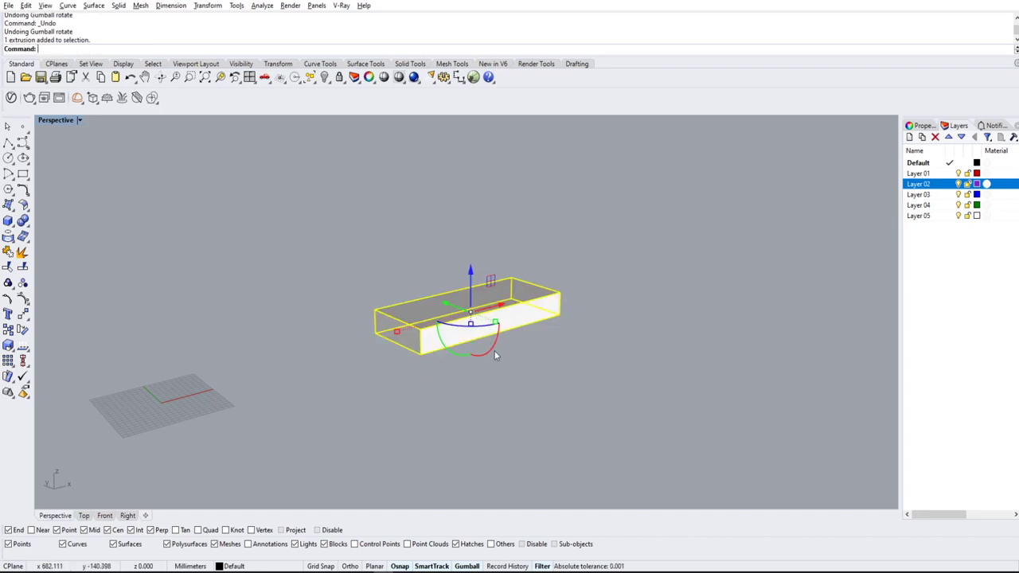
# Try rotating the box about its X axis by an exact angle with the Gumball's red arc, and undo the rotation
pyautogui.moveTo(500, 355); pyautogui.dragTo(533, 331, button='right')
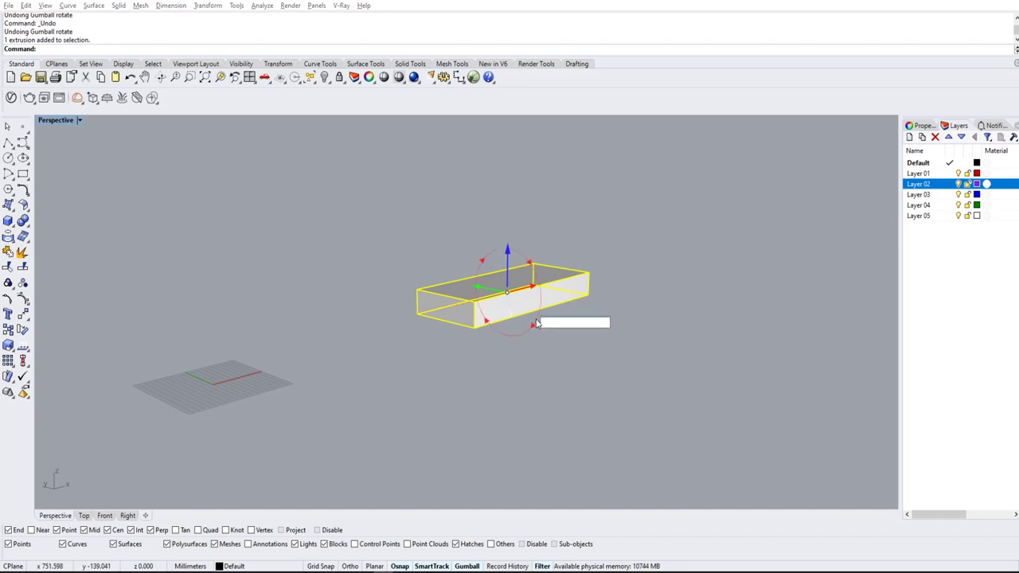
pyautogui.press('Return')
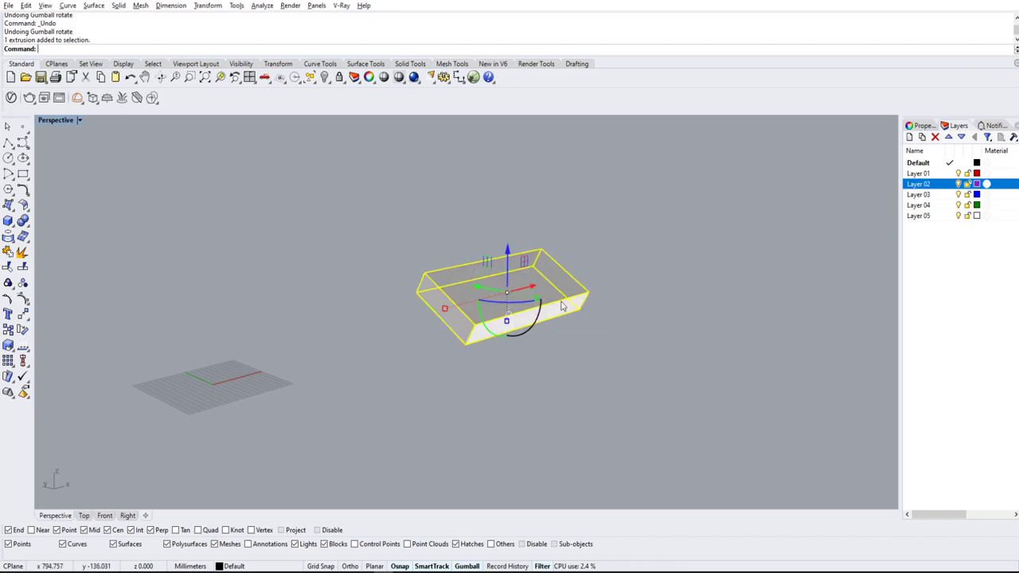
pyautogui.hotkey('ctrl', 'z')
pyautogui.moveTo(627, 357); pyautogui.dragTo(585, 409, button='right')
pyautogui.click(489, 395)
pyautogui.keyDown('shift'); pyautogui.moveTo(513, 402); pyautogui.dragTo(574, 338, button='right'); pyautogui.keyUp('shift')
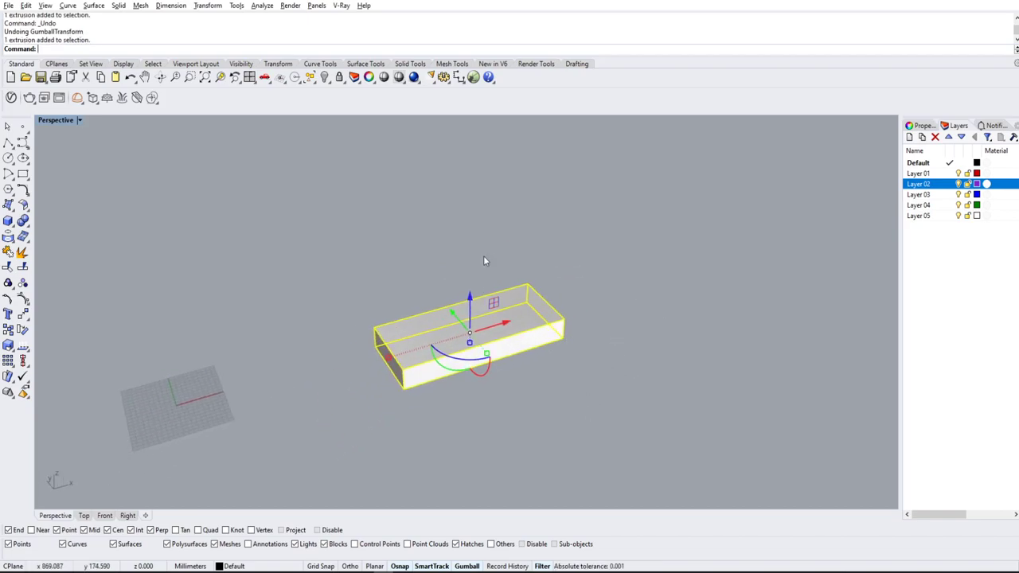
# Try moving the box exactly 50 mm along its X axis with the Gumball's red arrow, and undo the move
pyautogui.click(506, 328)
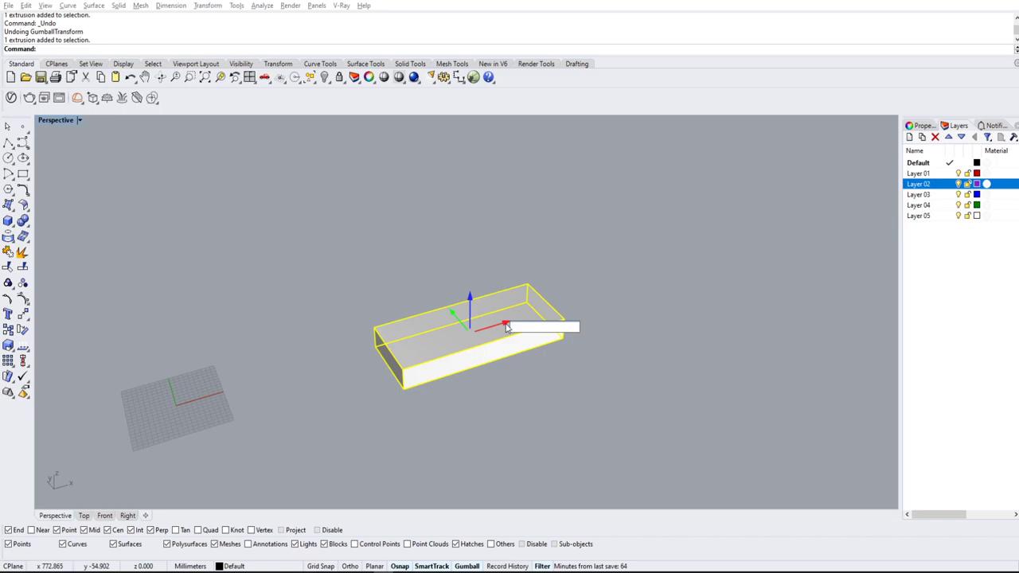
pyautogui.write('50')
pyautogui.press('Return')
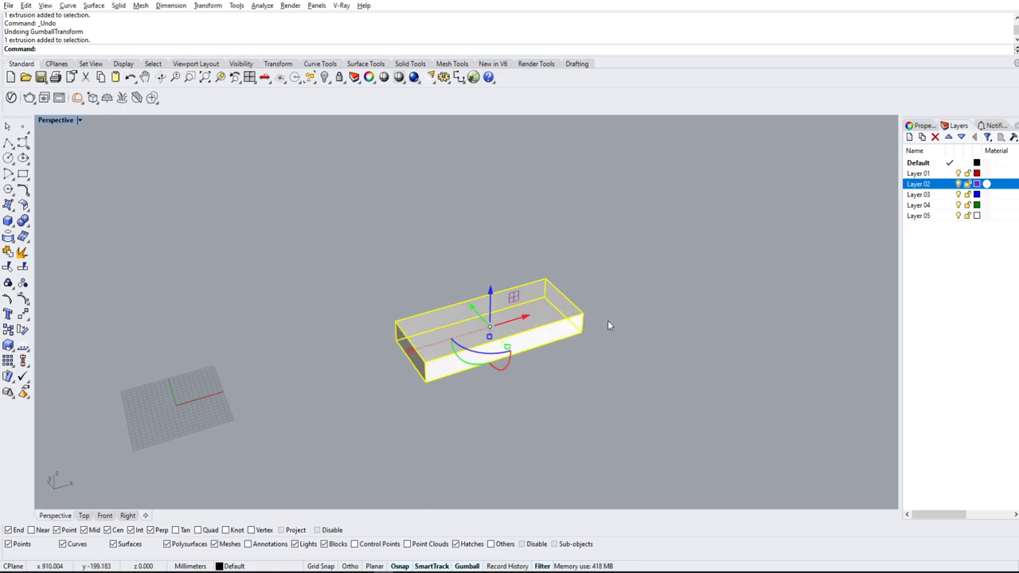
pyautogui.click(566, 247)
pyautogui.click(547, 346)
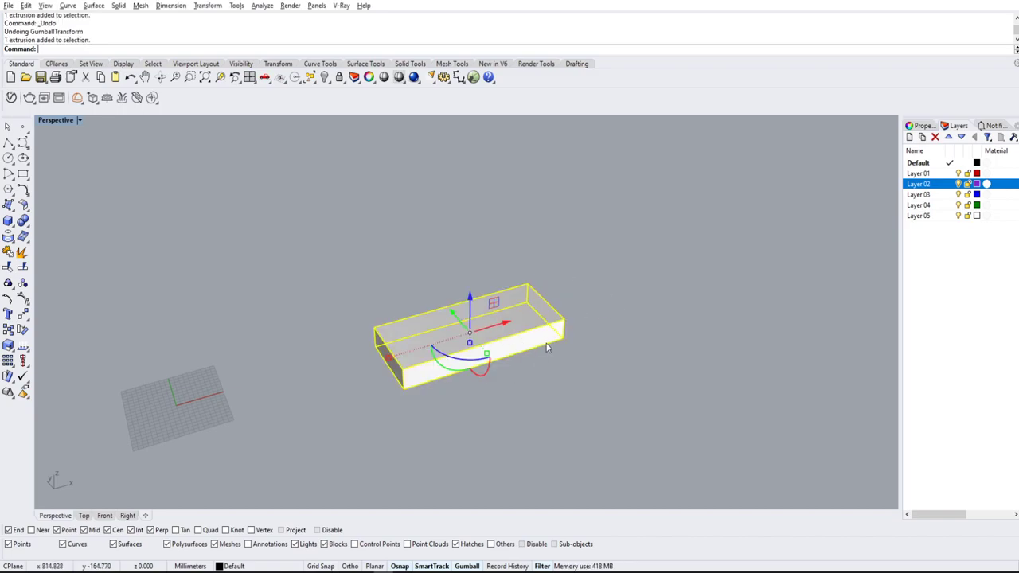
# Scale the box freehand along its X, Y and Z axes with the Gumball's scale handles, making it wider and taller
pyautogui.scroll(-2, 556, 344)
pyautogui.scroll(2, 480, 343)
pyautogui.scroll(2, 498, 346)
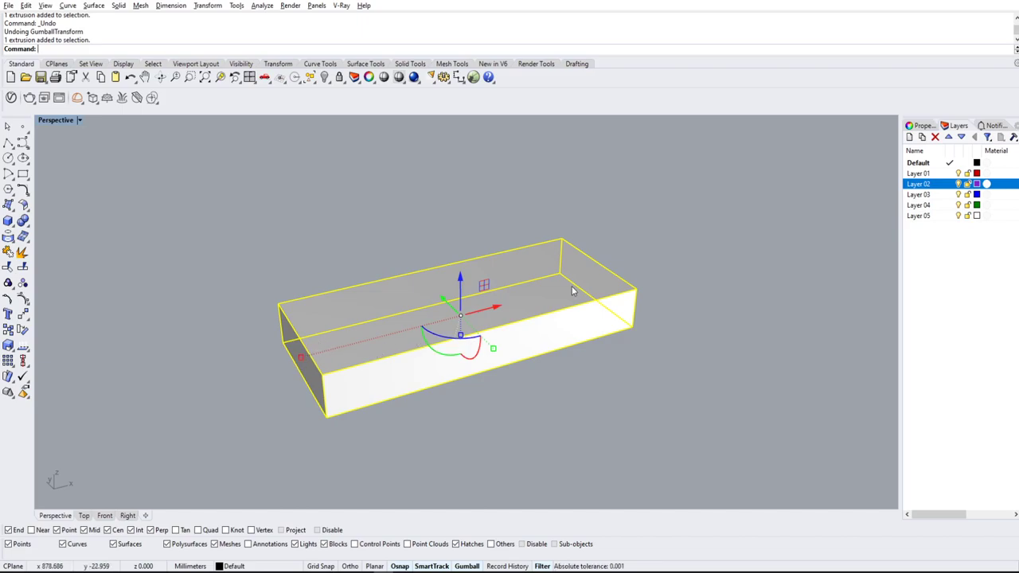
pyautogui.moveTo(300, 358); pyautogui.dragTo(237, 381)
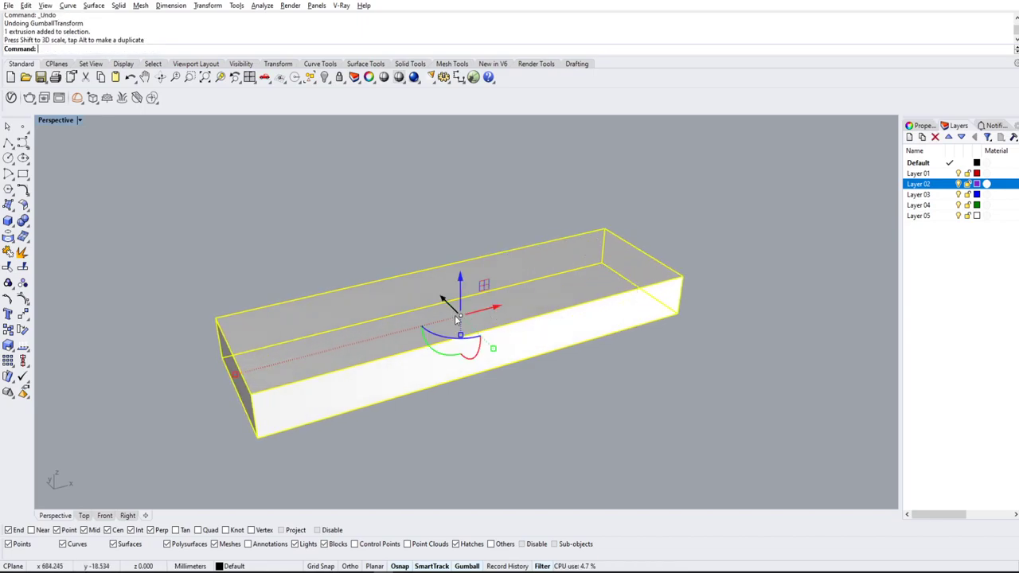
pyautogui.moveTo(363, 363); pyautogui.dragTo(319, 374)
pyautogui.moveTo(493, 348); pyautogui.dragTo(504, 381)
pyautogui.moveTo(461, 338); pyautogui.dragTo(518, 389)
pyautogui.moveTo(315, 355); pyautogui.dragTo(293, 362)
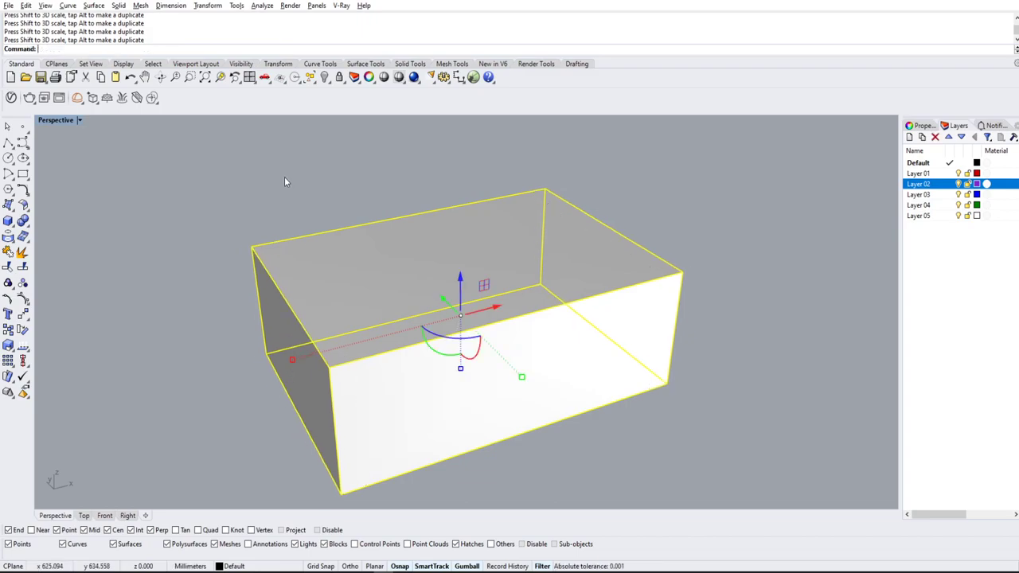
# Scale the box along its Y axis with the Gumball's green handle, first by an exact enlarging factor and again by 0.5
pyautogui.click(522, 377)
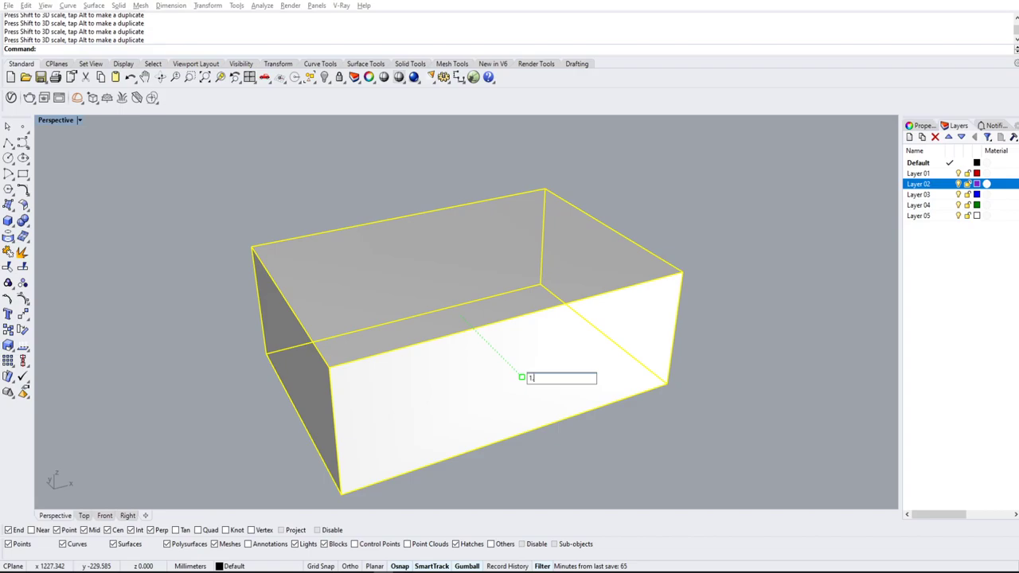
pyautogui.press('Return')
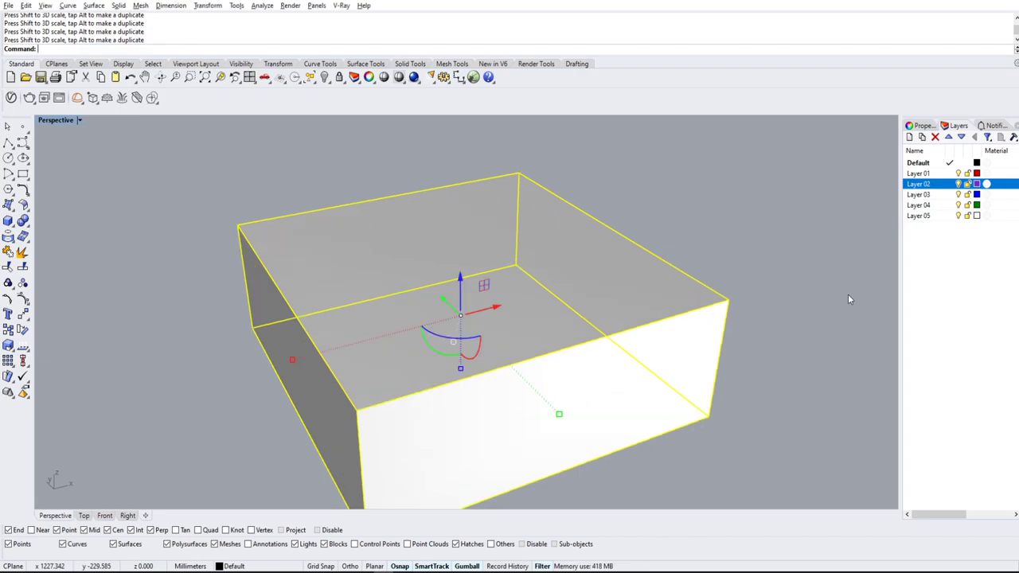
pyautogui.scroll(-3, 847, 293)
pyautogui.click(732, 283)
pyautogui.keyDown('shift'); pyautogui.moveTo(732, 282); pyautogui.dragTo(657, 286, button='right'); pyautogui.keyUp('shift')
pyautogui.click(545, 295)
pyautogui.click(503, 334)
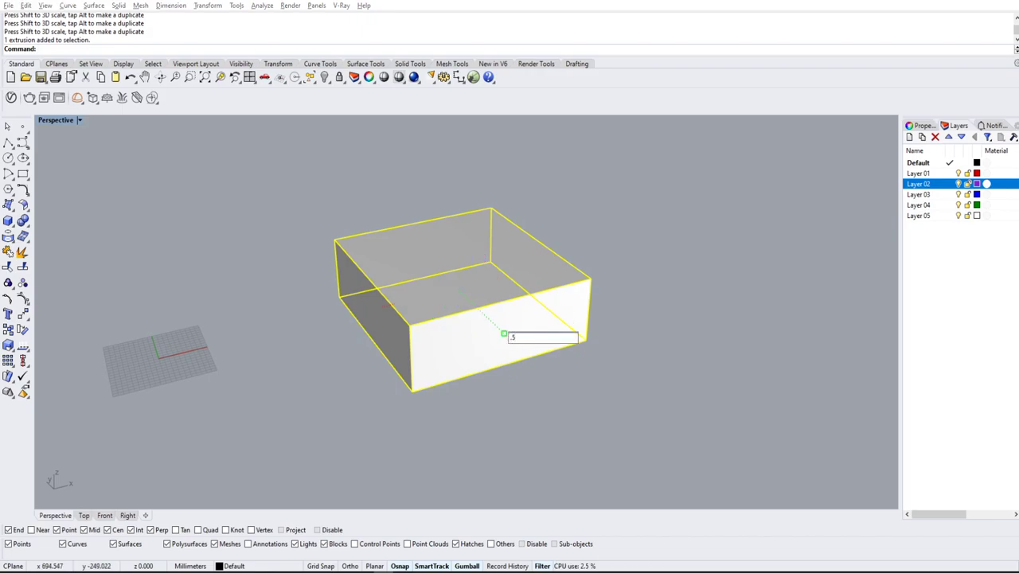
pyautogui.press('Return')
pyautogui.click(606, 212)
# Select the box and move it freehand along its X axis with the Gumball's red arrow
pyautogui.keyDown('shift'); pyautogui.moveTo(574, 264); pyautogui.dragTo(545, 258, button='right'); pyautogui.keyUp('shift')
pyautogui.moveTo(430, 275); pyautogui.dragTo(478, 408, button='right')
pyautogui.keyDown('shift'); pyautogui.moveTo(613, 382); pyautogui.dragTo(618, 383, button='right'); pyautogui.keyUp('shift')
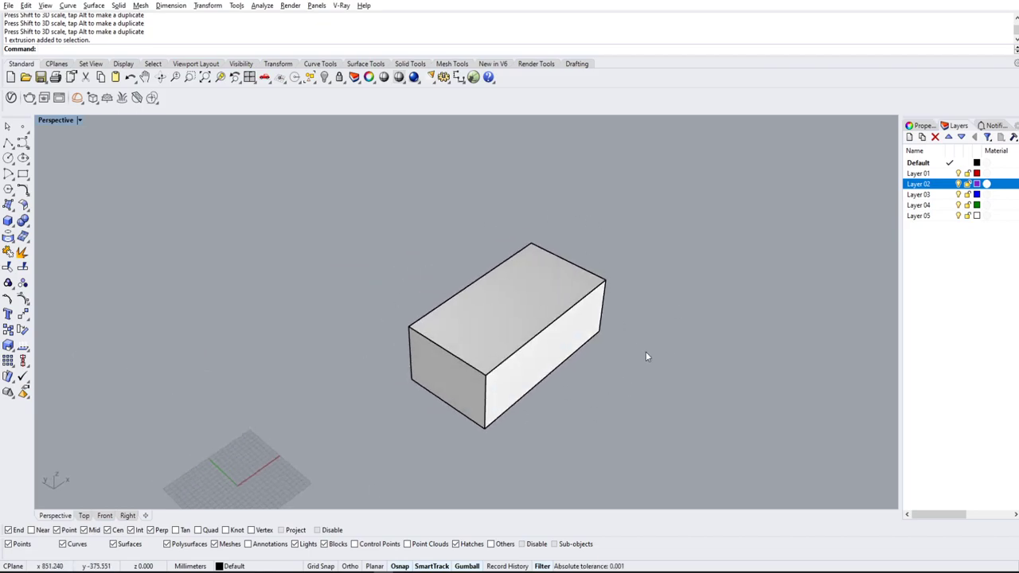
pyautogui.keyDown('shift'); pyautogui.moveTo(645, 351); pyautogui.dragTo(563, 356, button='right'); pyautogui.keyUp('shift')
pyautogui.click(491, 331)
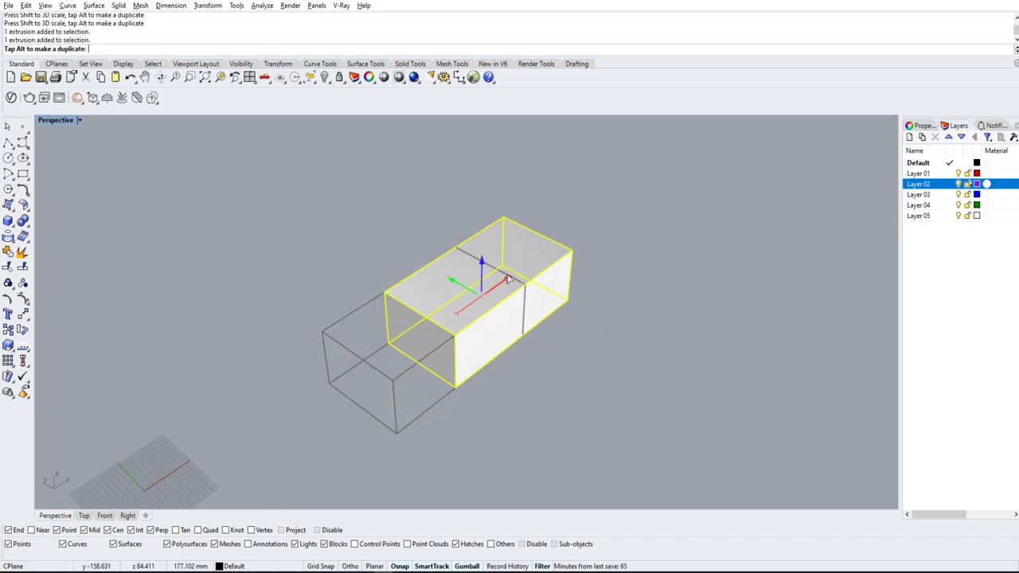